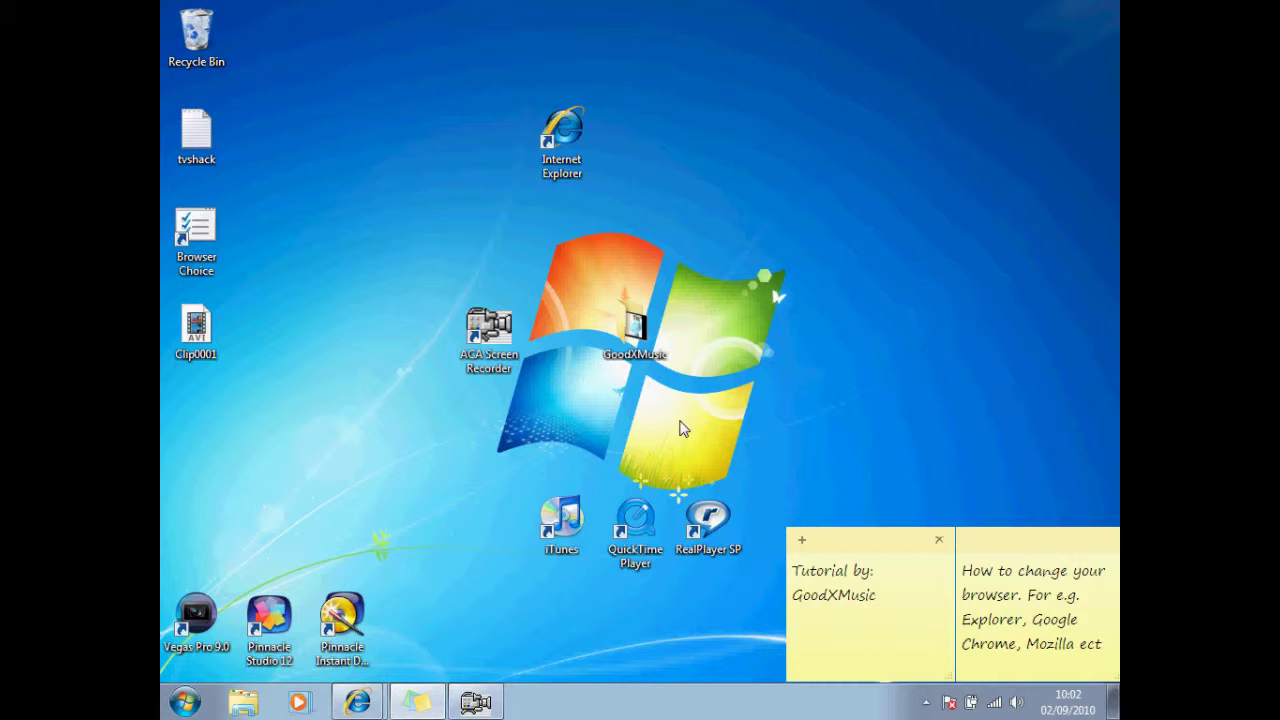
Step: From Computer, open Local Disk (C:) and then the Windows folder
click(190, 710)
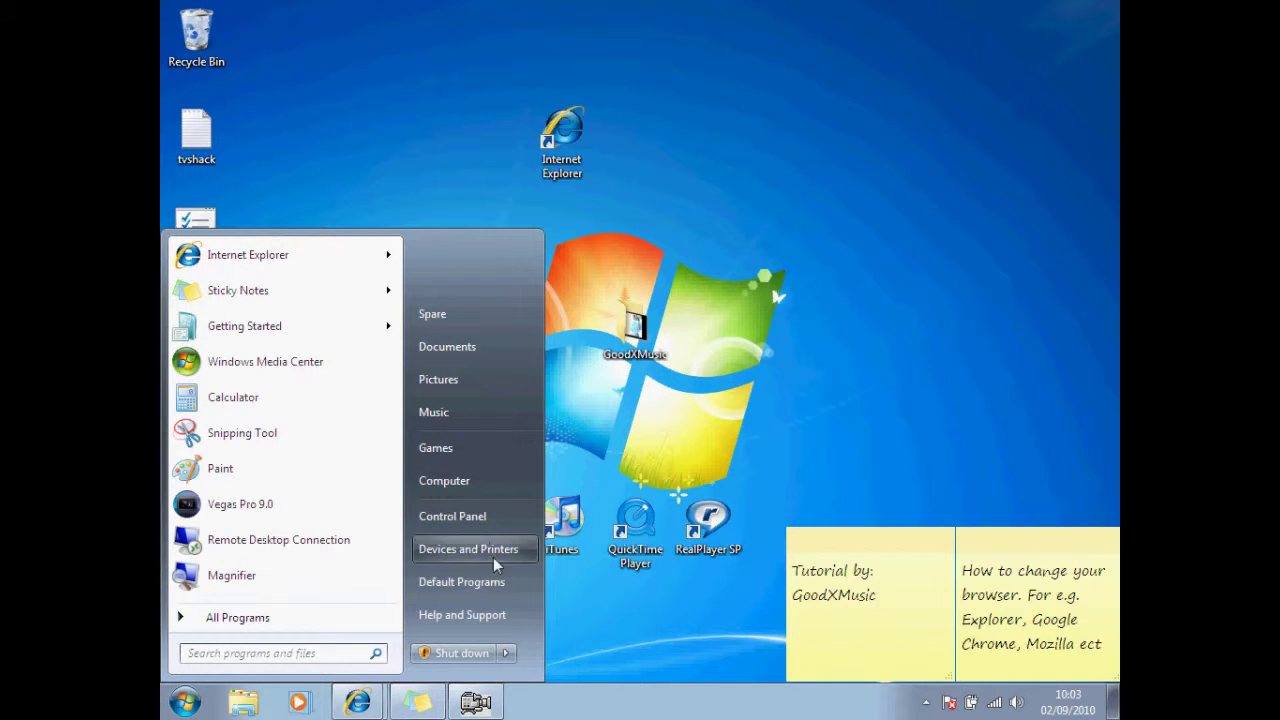
click(475, 481)
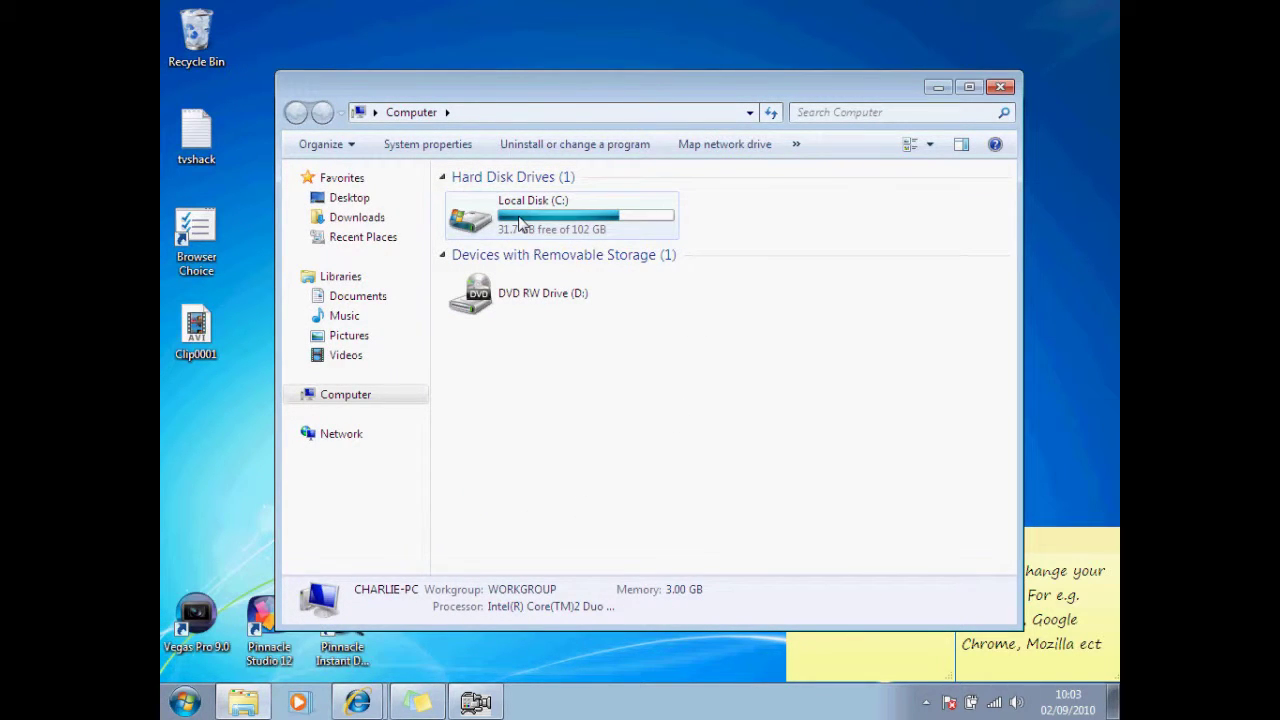
double_click(520, 223)
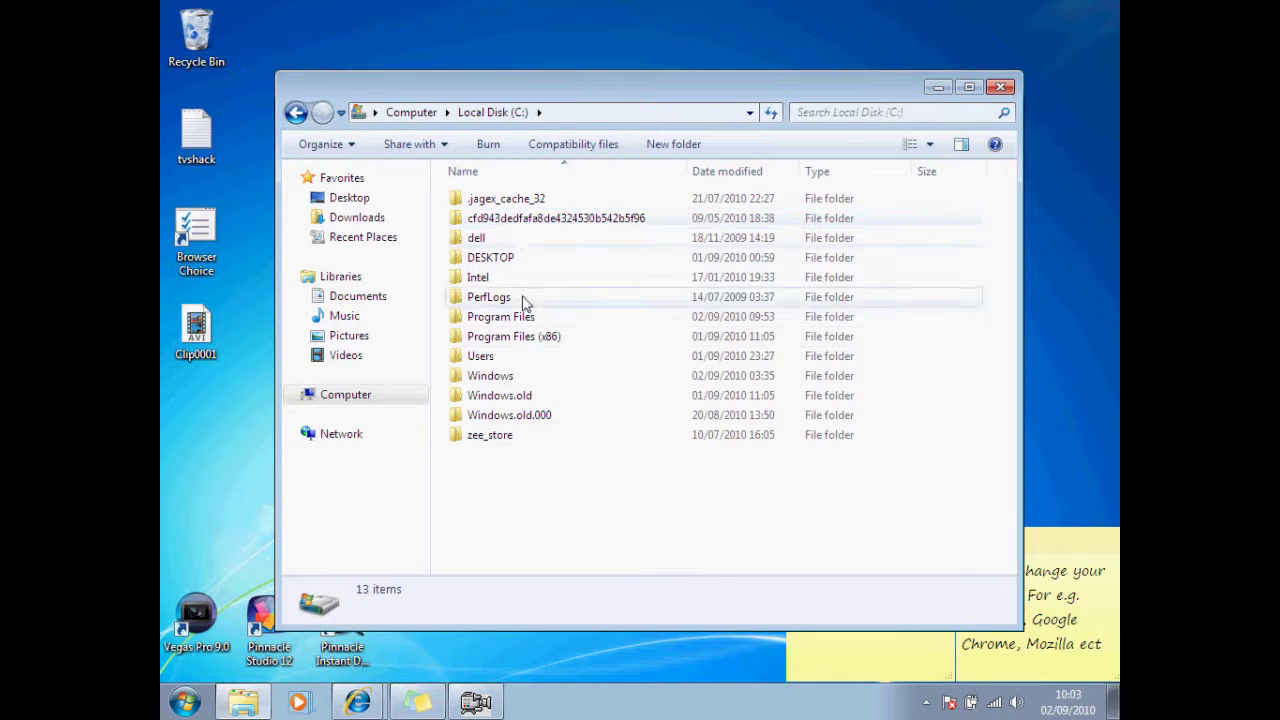
double_click(531, 375)
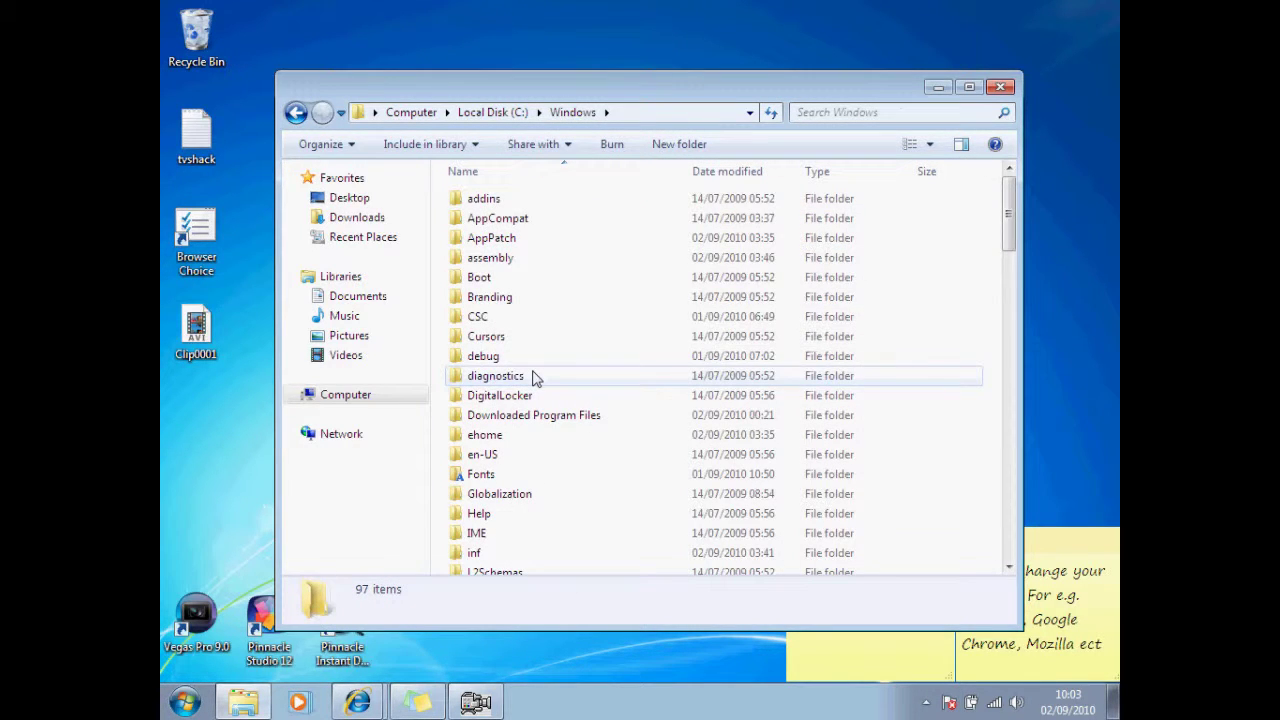
Step: Open the System32 folder and scroll down to the browserchoice application
scroll(572, 410, down, 3)
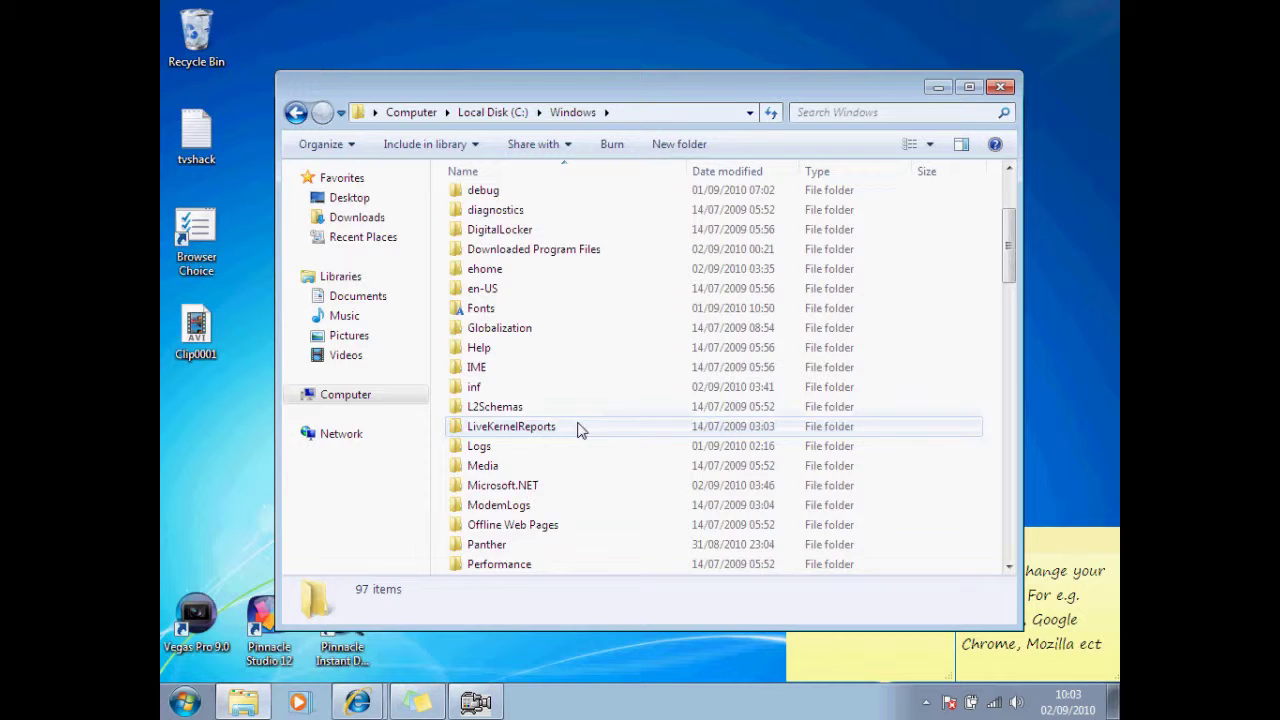
scroll(579, 429, down, 5)
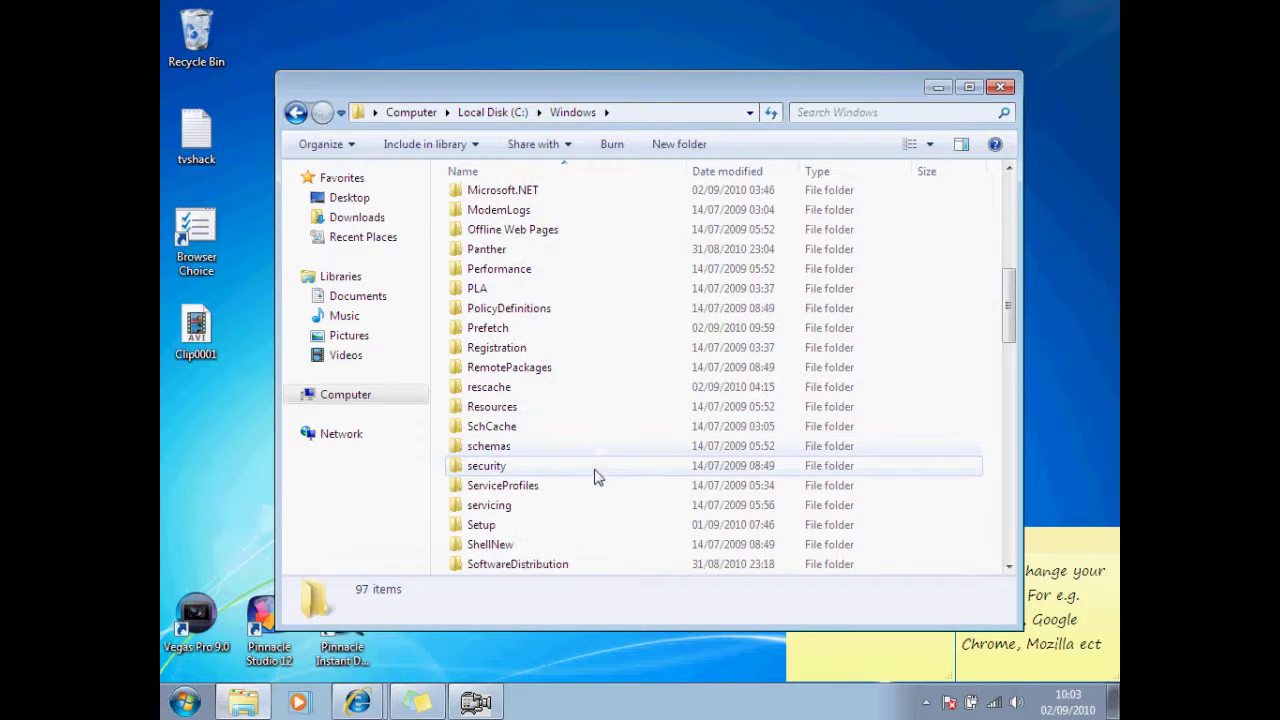
scroll(594, 477, down, 2)
click(540, 510)
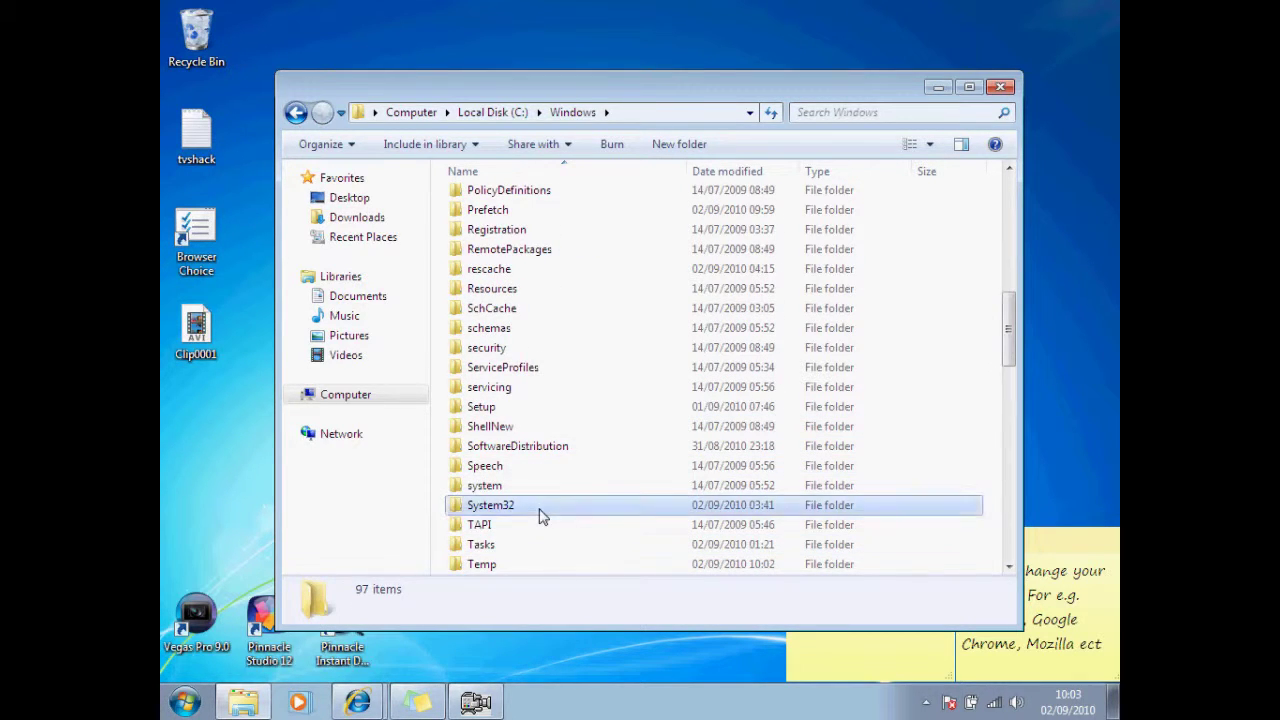
double_click(540, 510)
scroll(520, 385, down, 8)
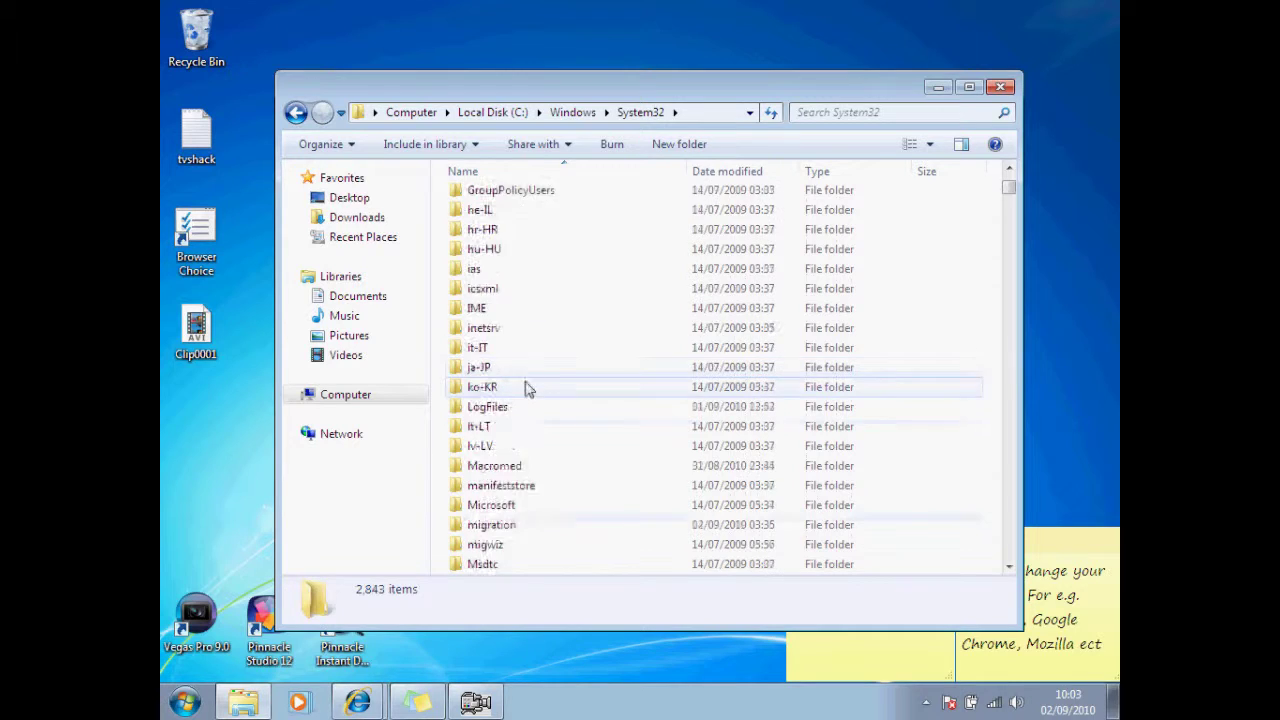
scroll(528, 388, down, 20)
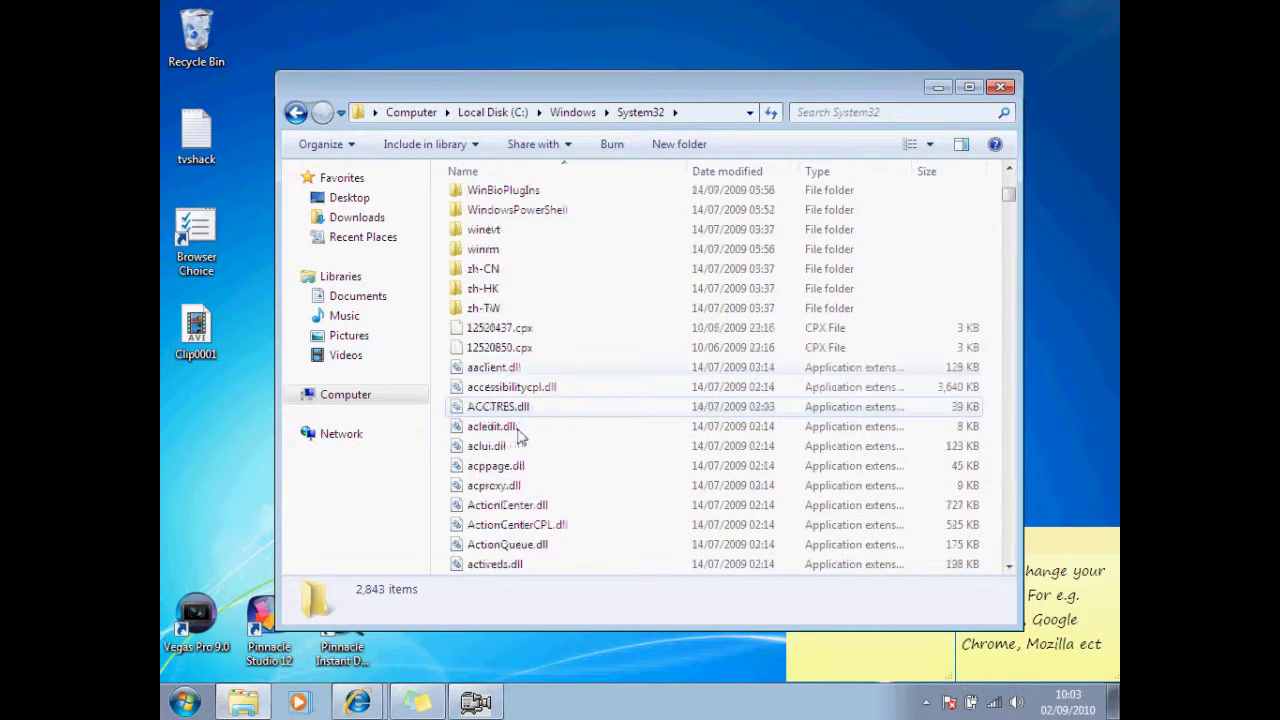
scroll(518, 435, down, 8)
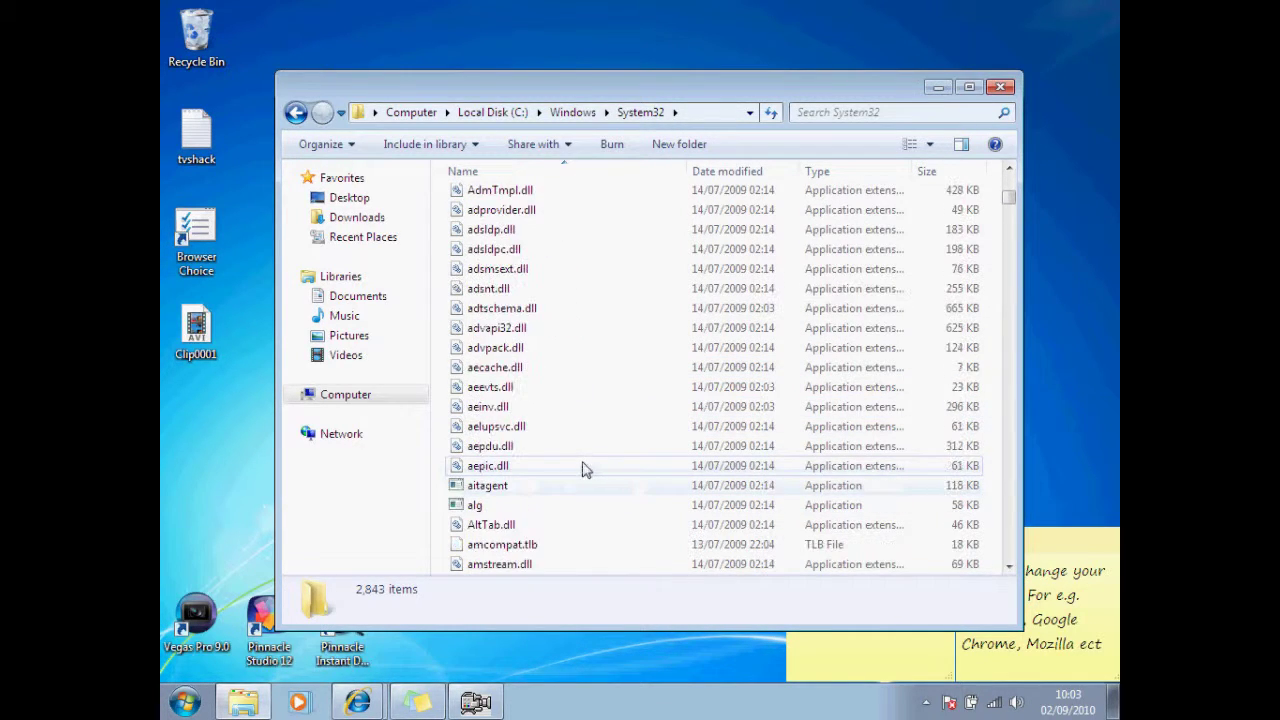
scroll(600, 455, down, 15)
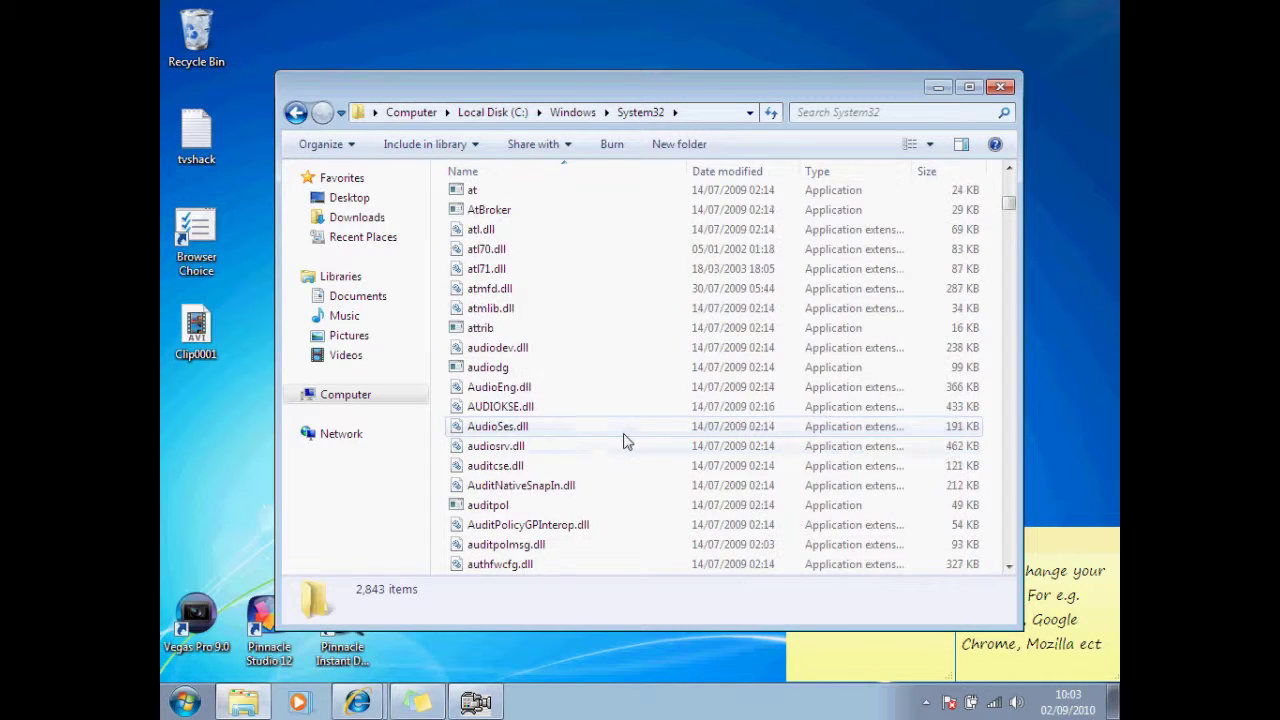
scroll(624, 441, down, 10)
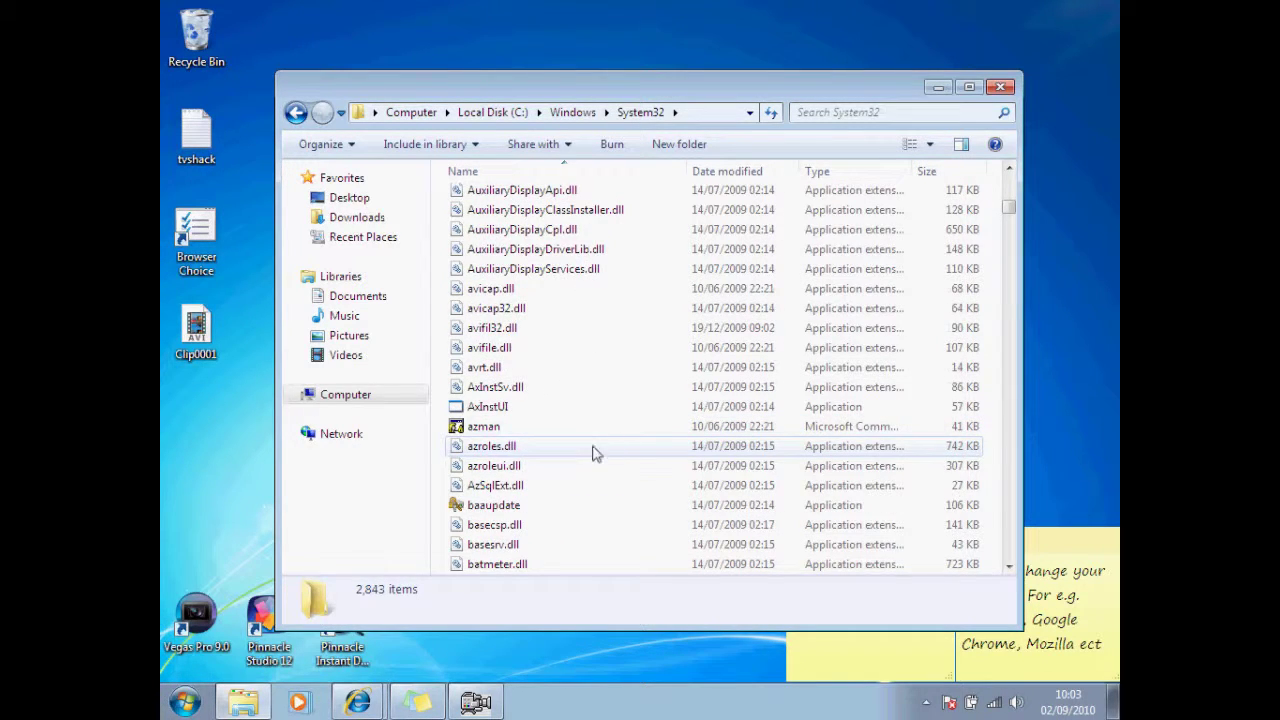
scroll(590, 455, down, 6)
scroll(588, 455, down, 9)
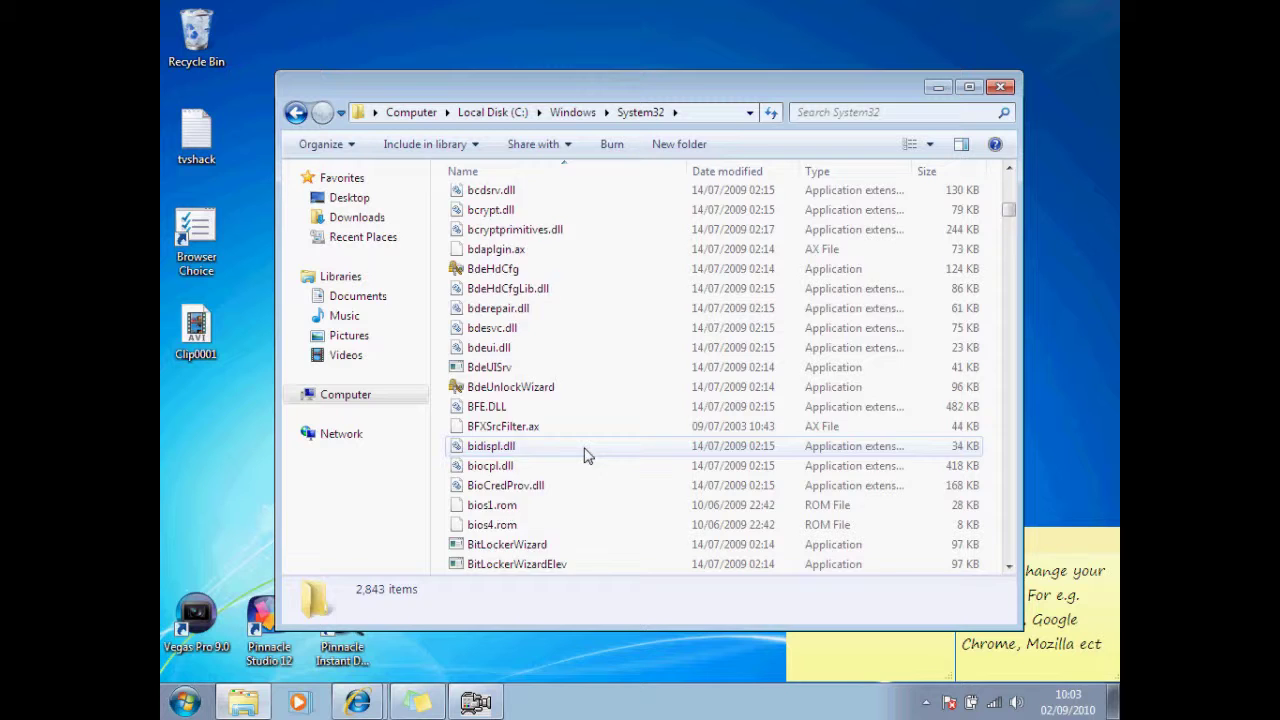
scroll(588, 455, down, 5)
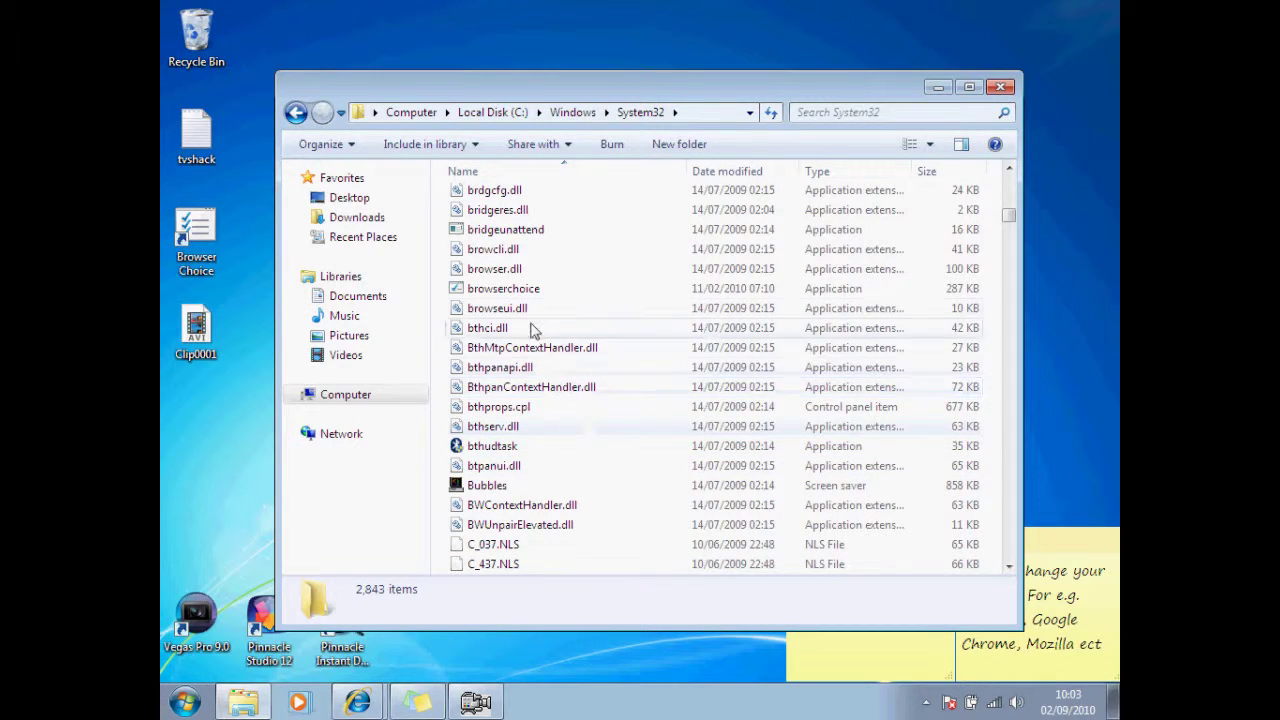
Step: Search System32 for 'brow' and launch the browserchoice program from the results
click(551, 290)
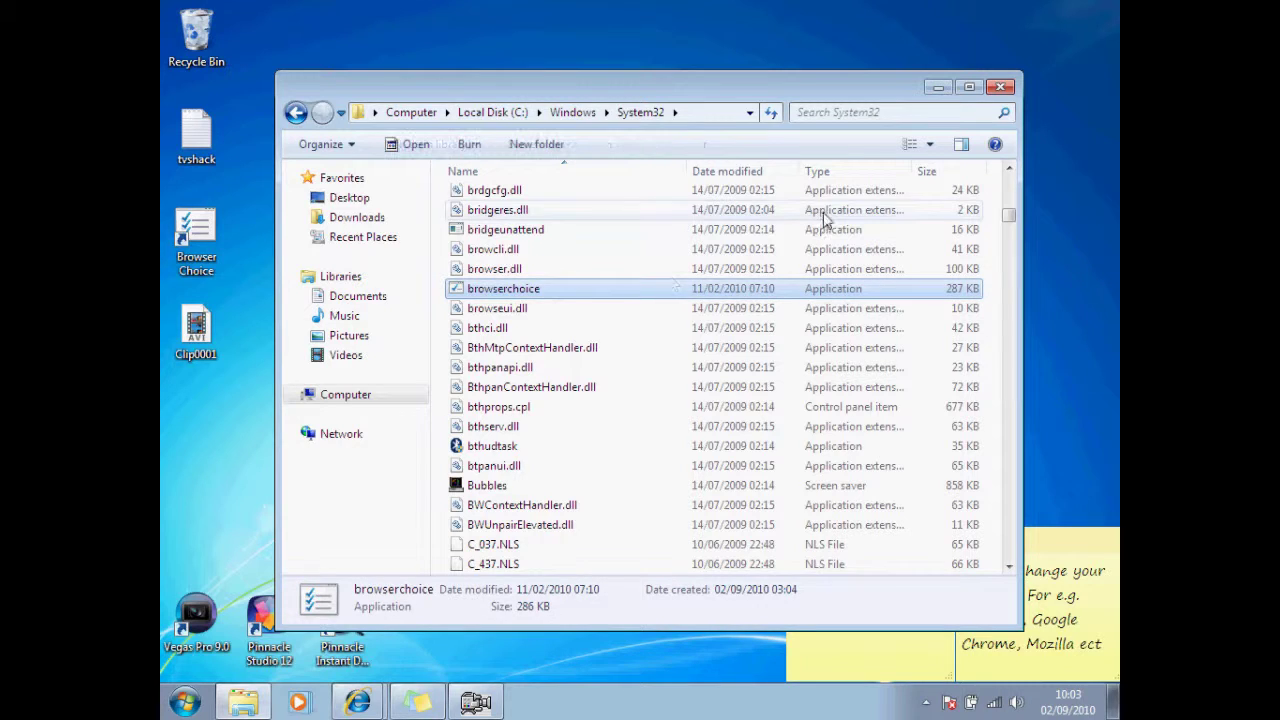
click(881, 113)
text(br)
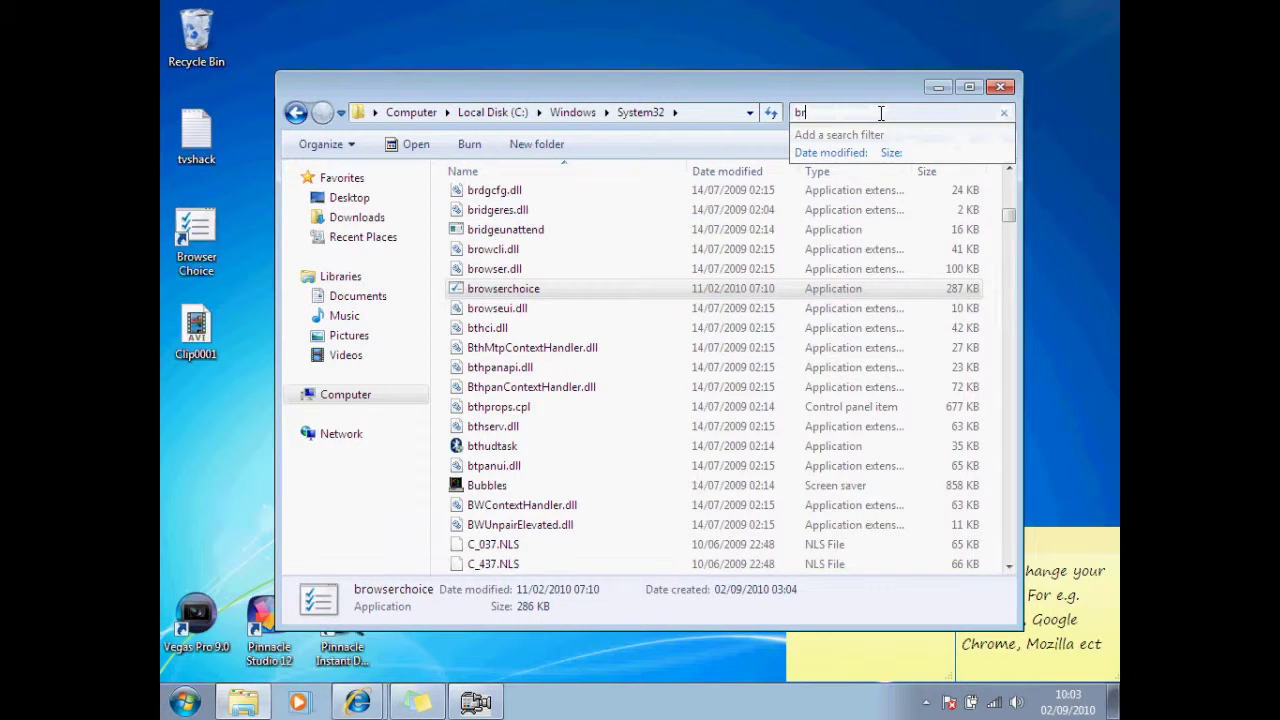
text(owser)
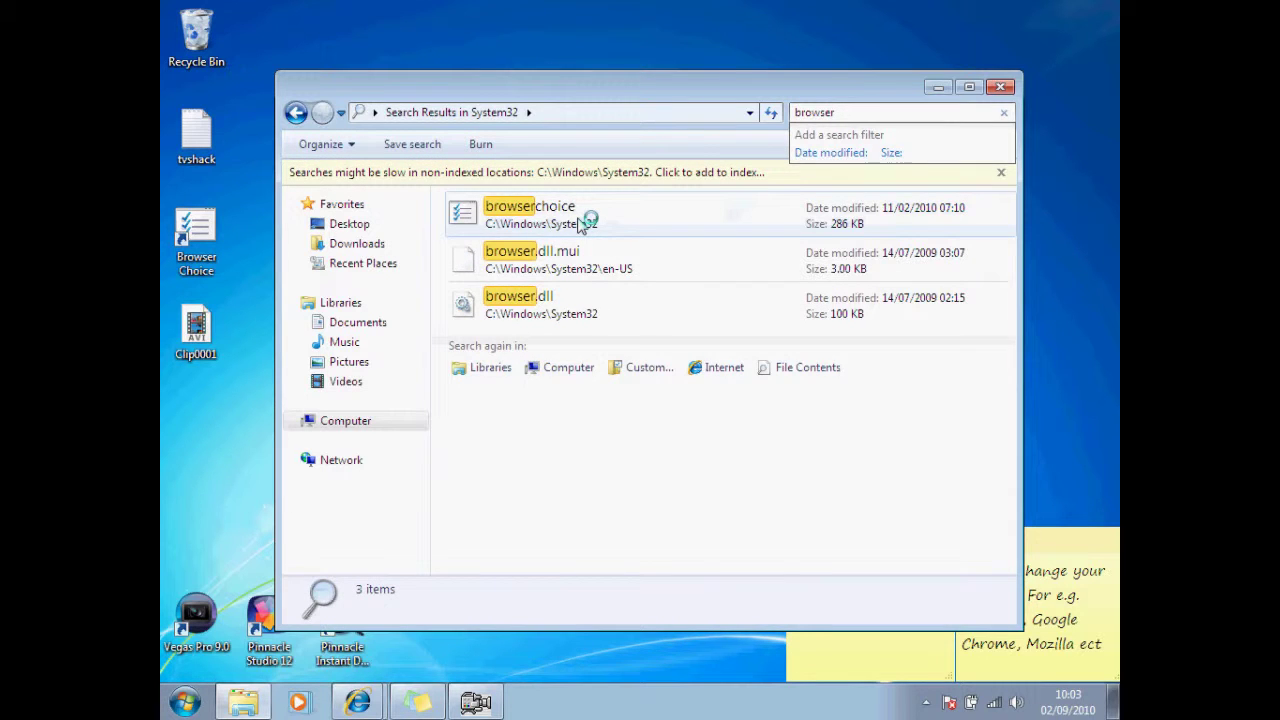
click(583, 222)
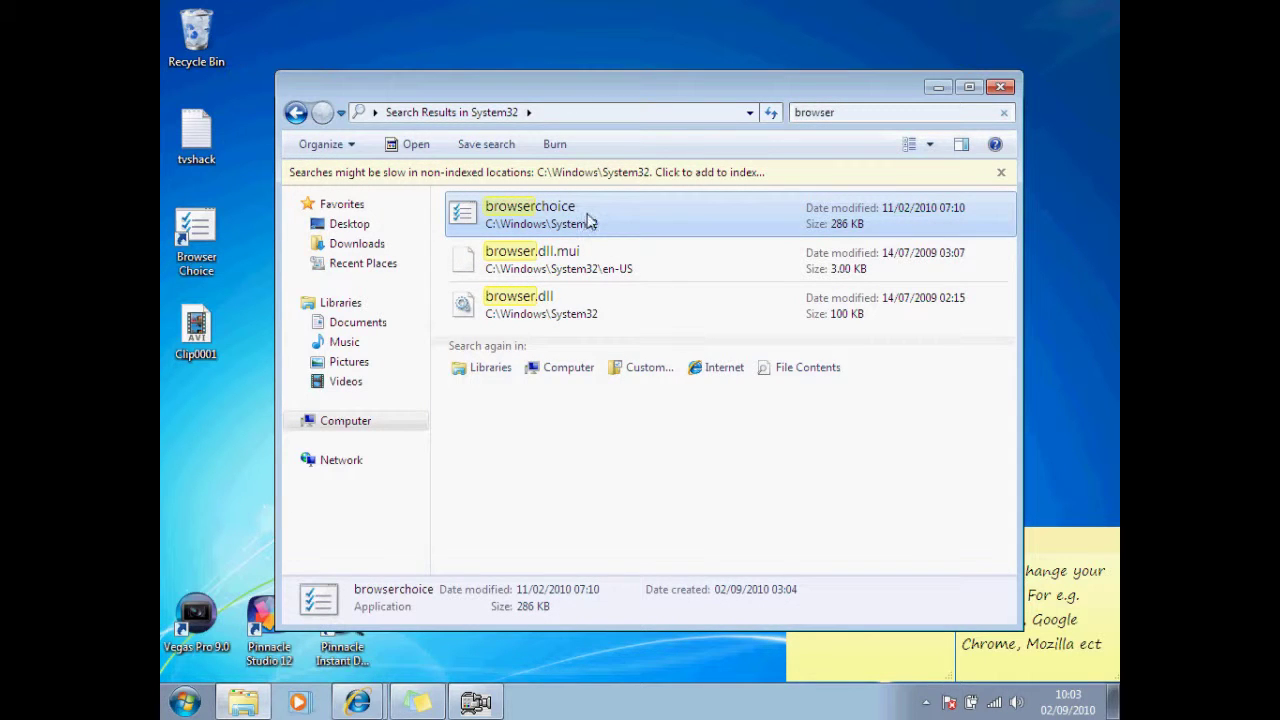
double_click(590, 220)
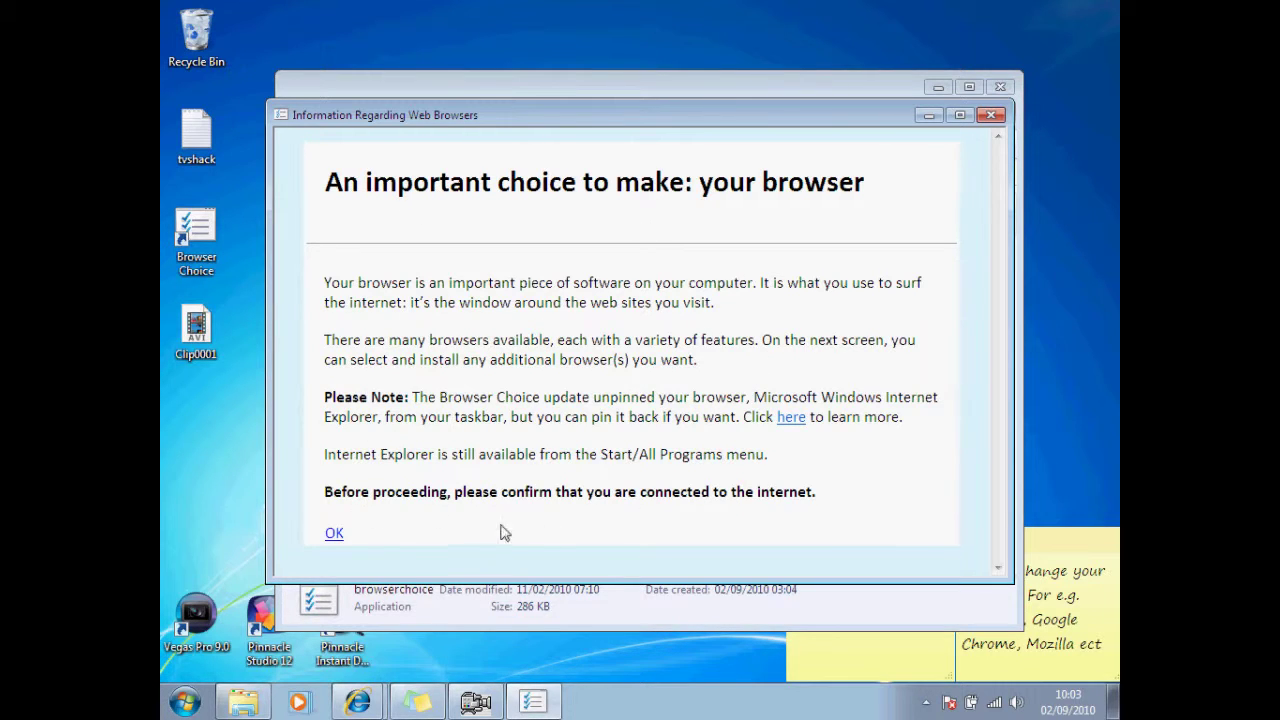
Step: Confirm the intro, maximize the window, and scroll through the offered browsers
click(334, 537)
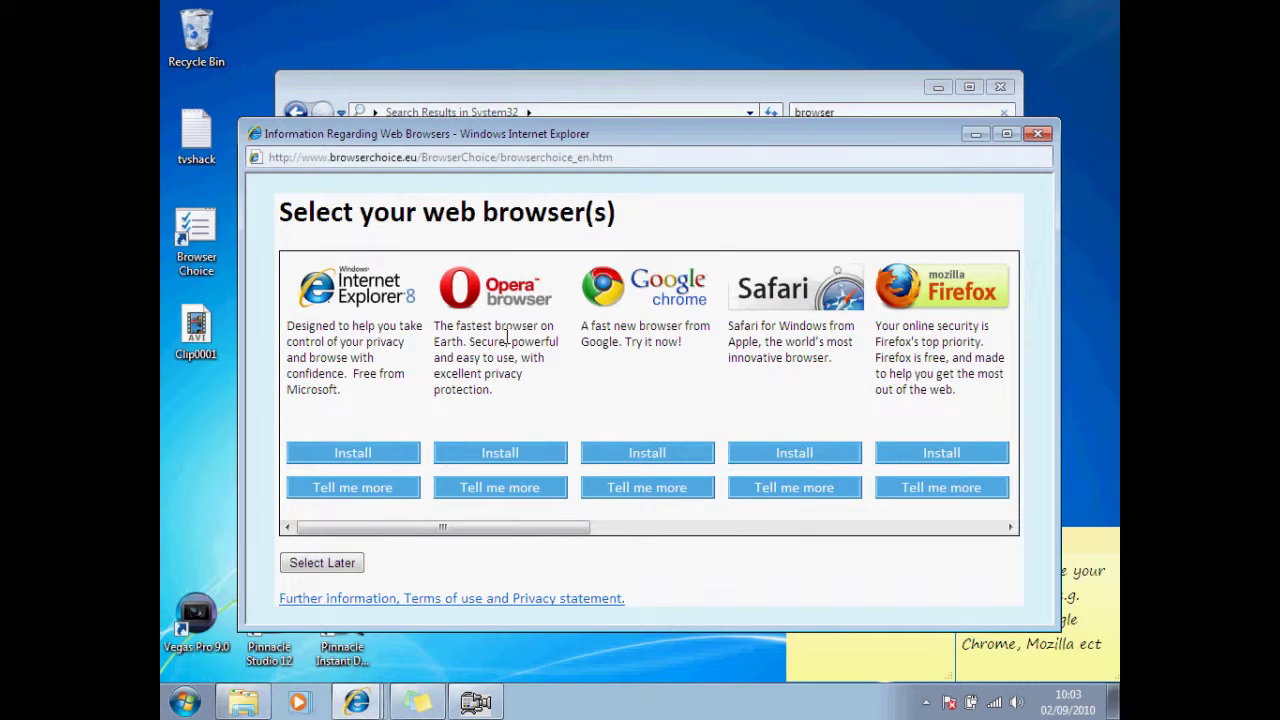
click(1006, 133)
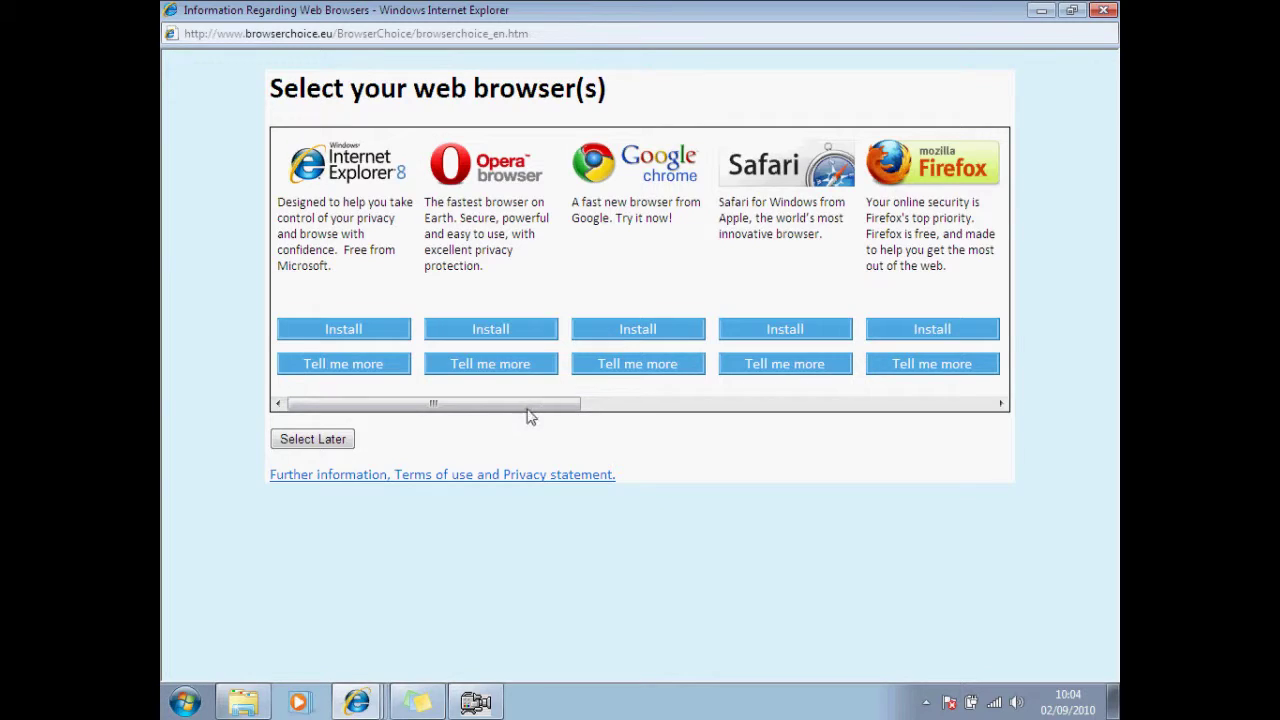
drag(526, 408, 992, 468)
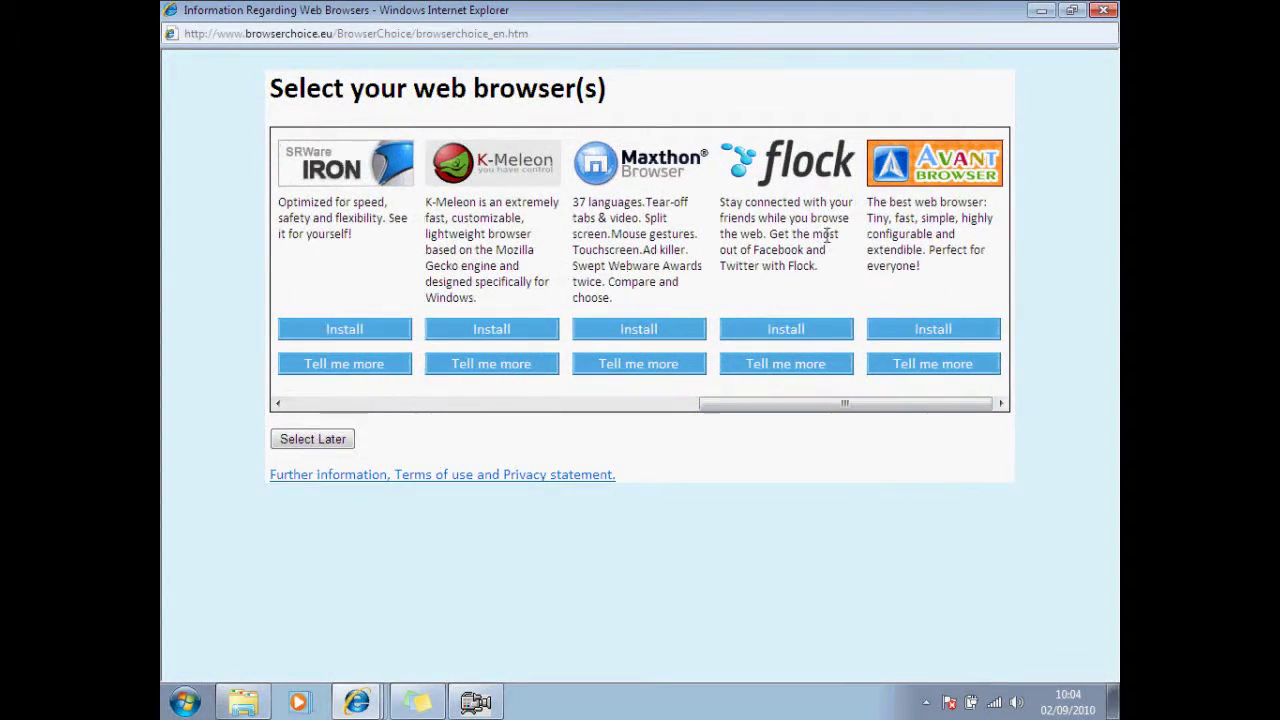
drag(831, 408, 403, 395)
Step: Install Google Chrome with usage statistics opted in, accepting the terms and running the installer
click(618, 330)
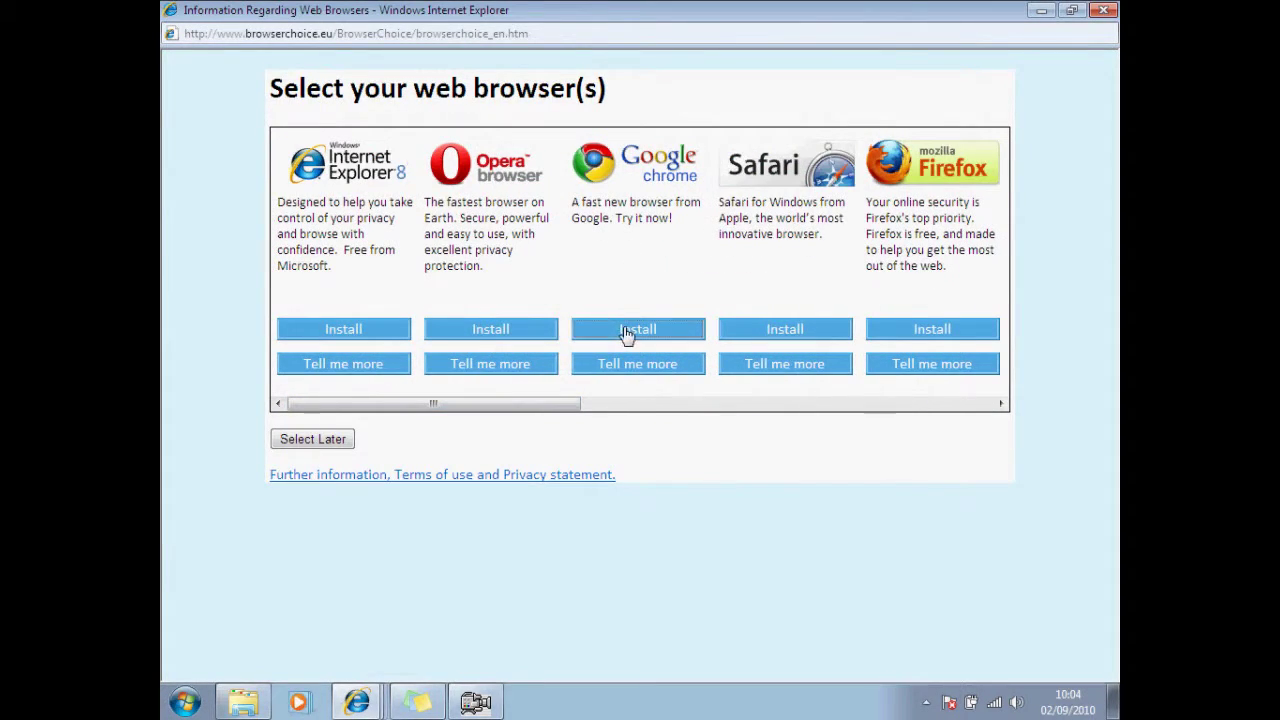
click(856, 18)
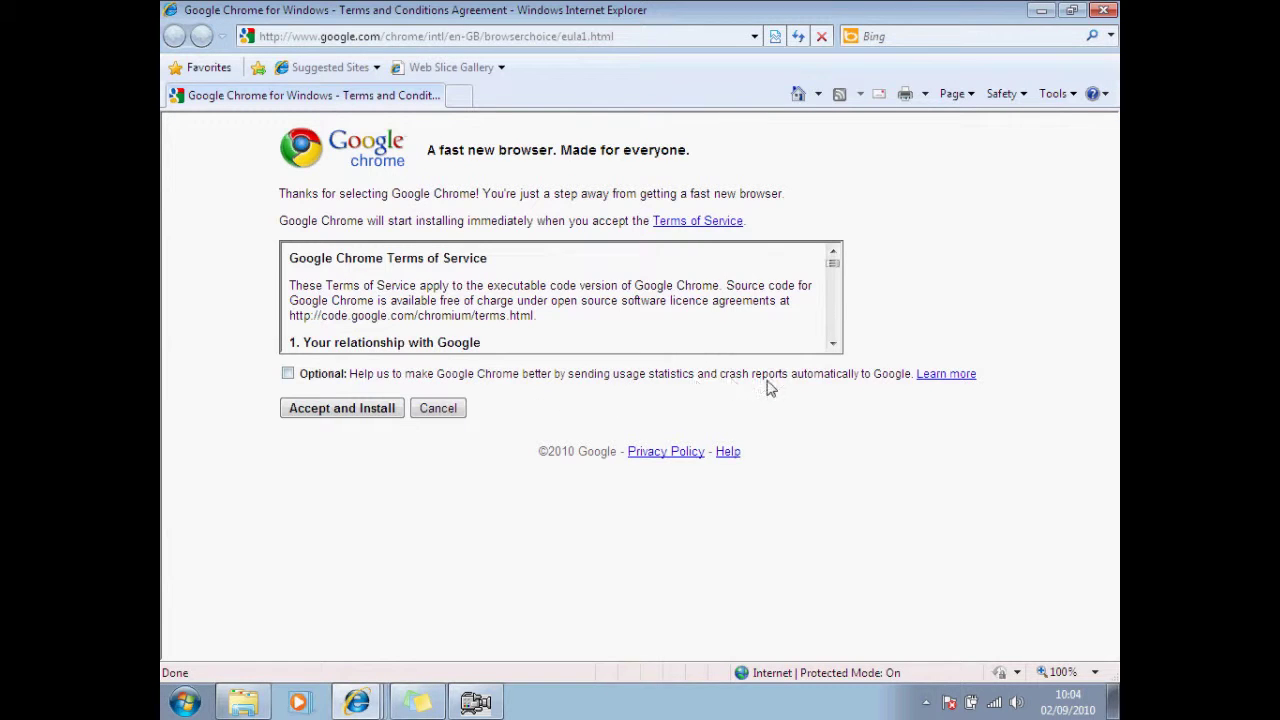
click(288, 374)
click(310, 410)
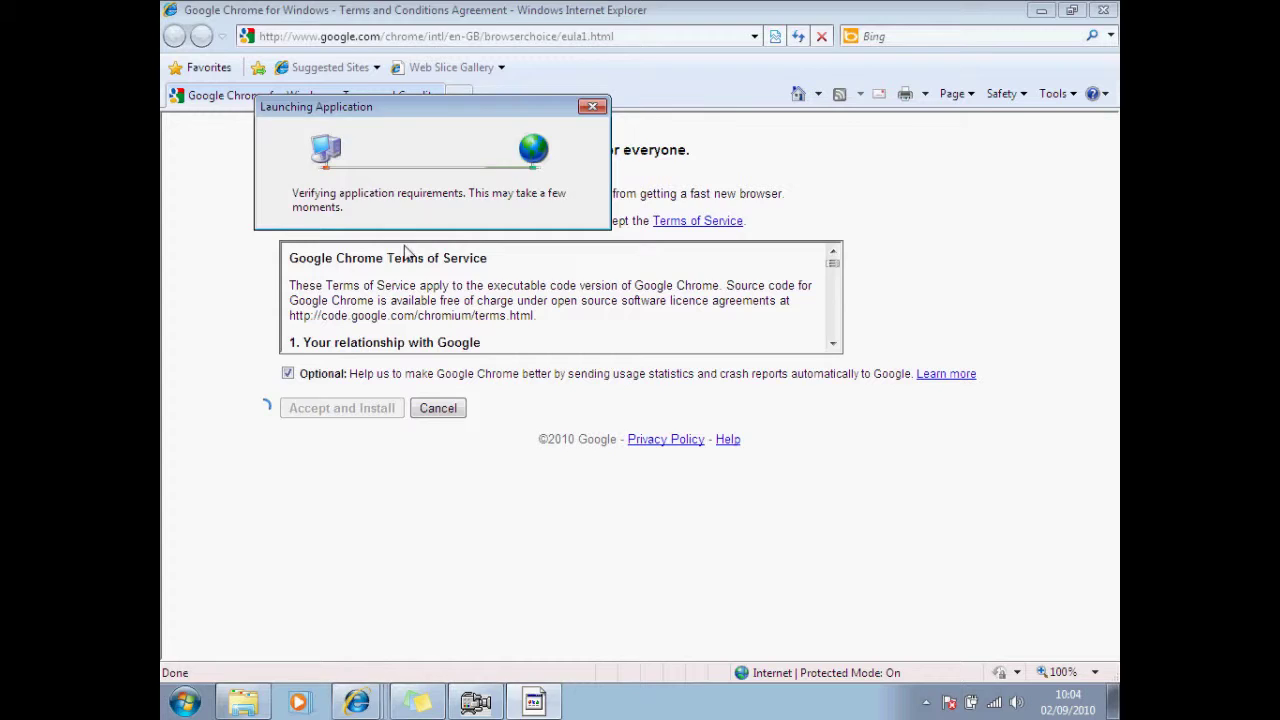
click(686, 327)
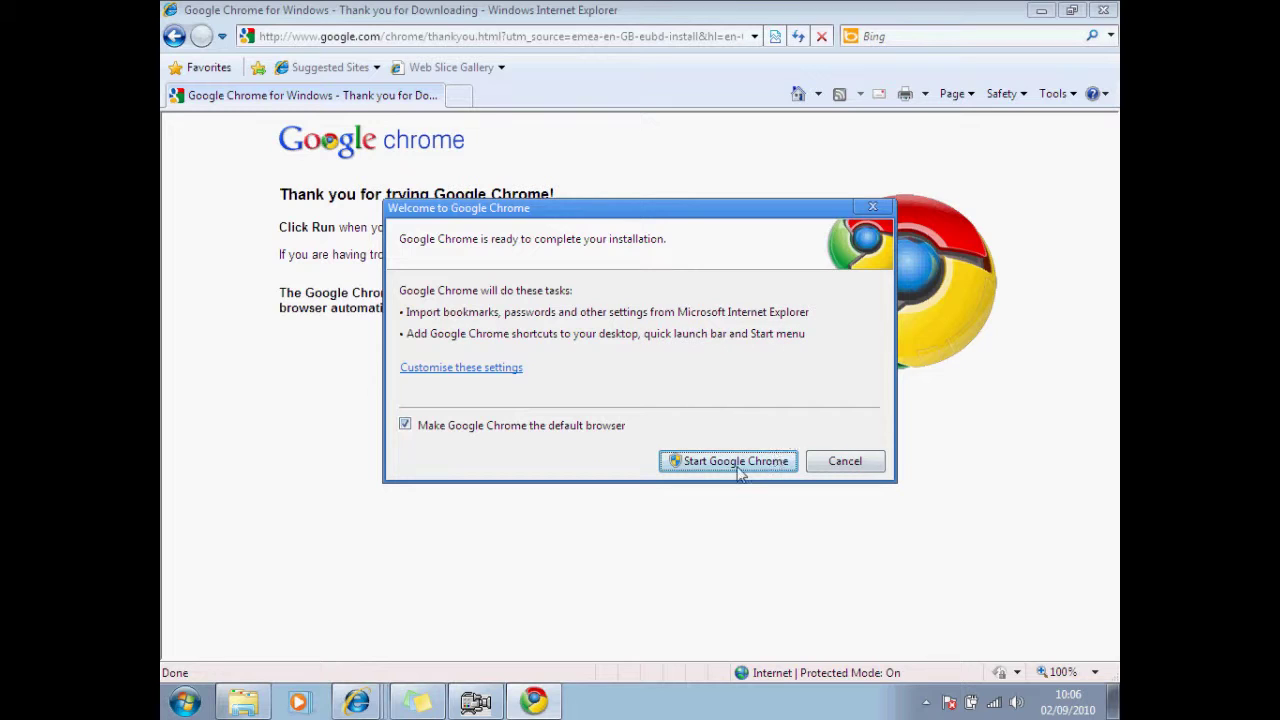
Step: Start Google Chrome without making it the default browser
click(405, 426)
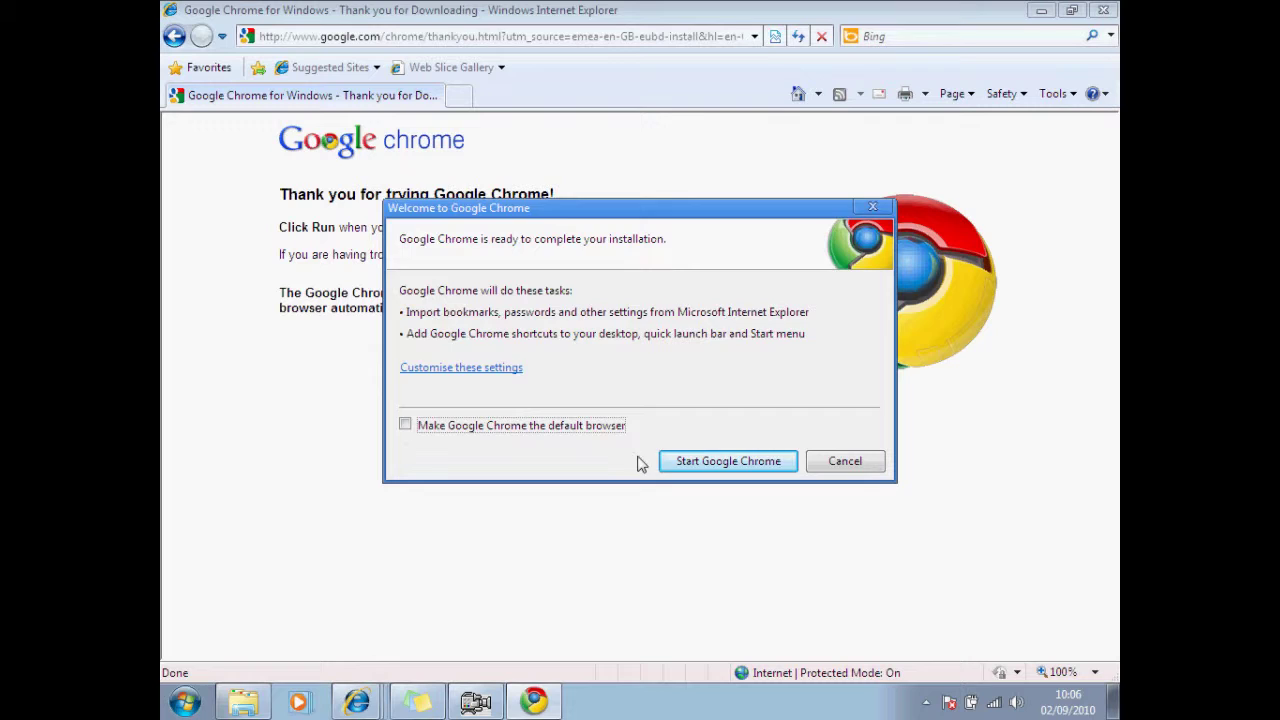
click(695, 463)
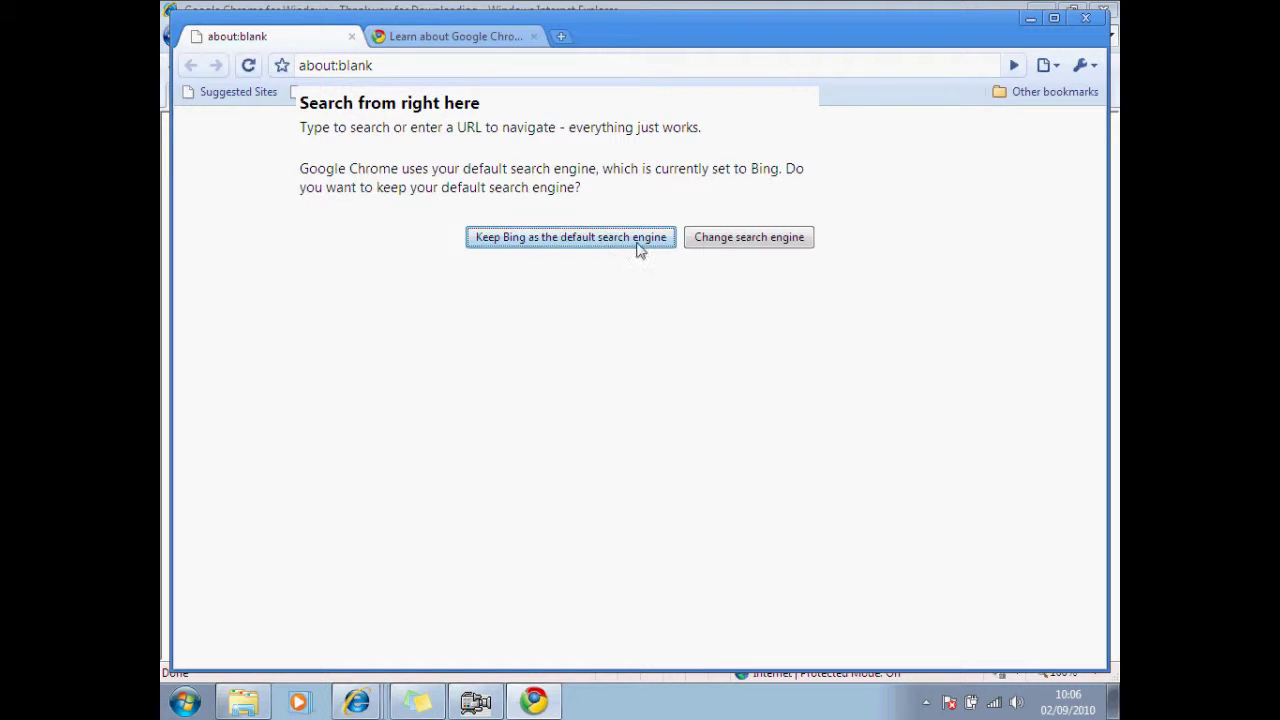
Step: Set the homepage to a YouTube channel address, choose Google for search, and show the Home button
click(722, 240)
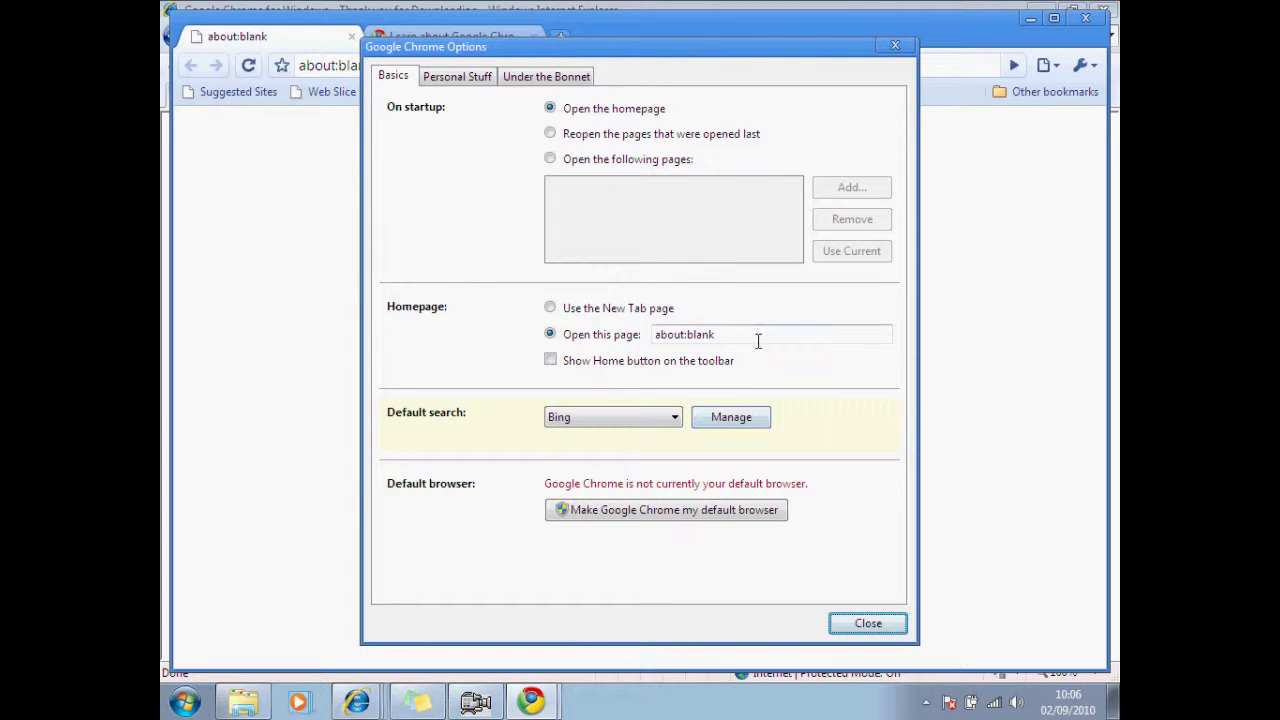
drag(735, 338, 575, 357)
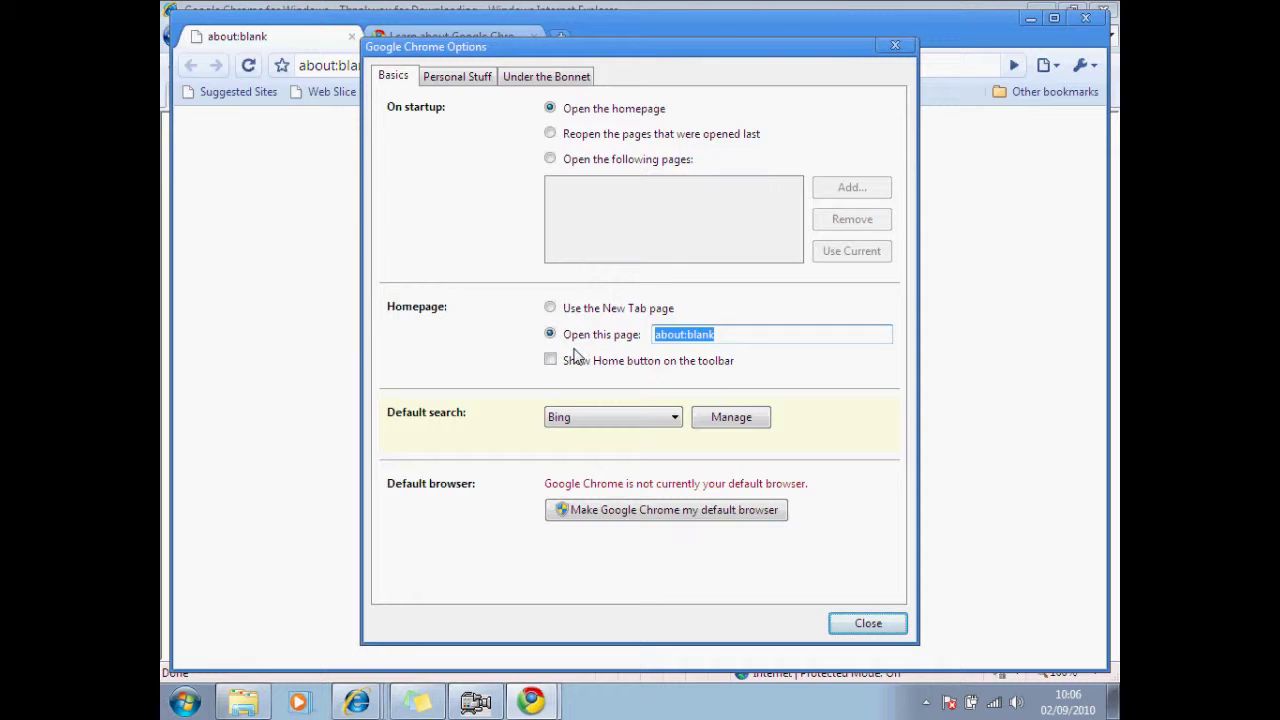
text(youtube)
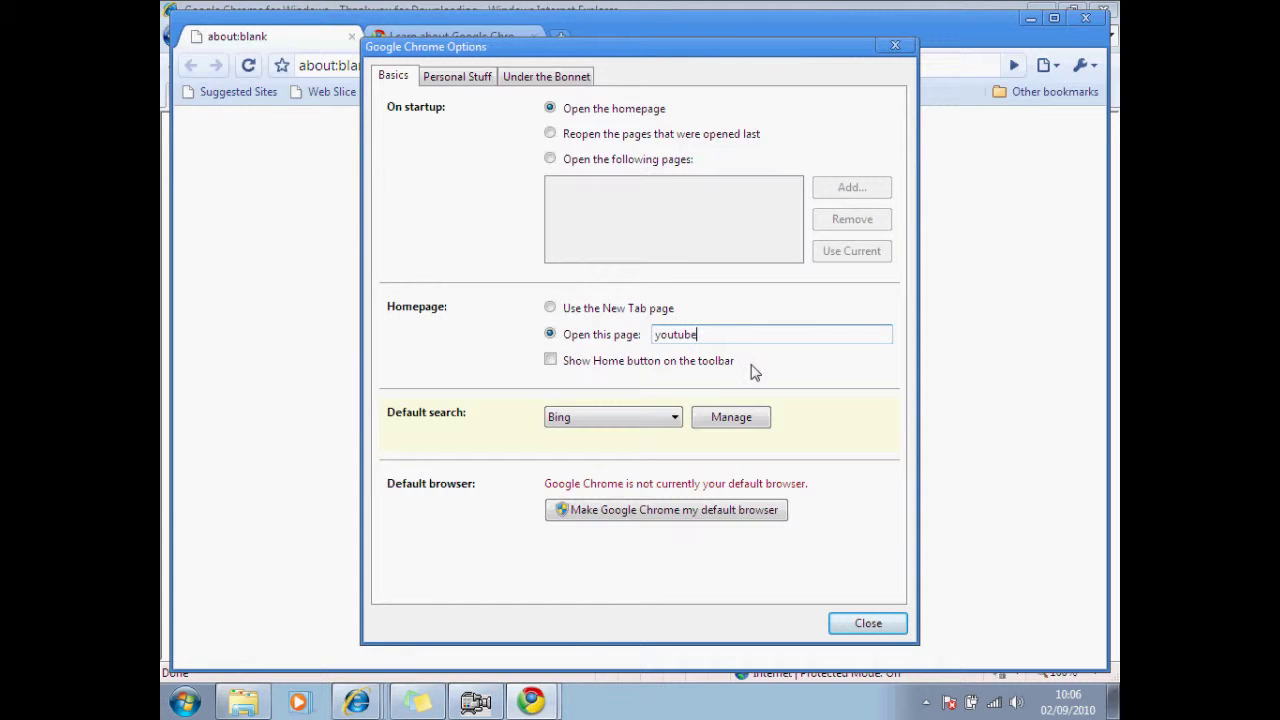
text(.com/user/GoodXMusic)
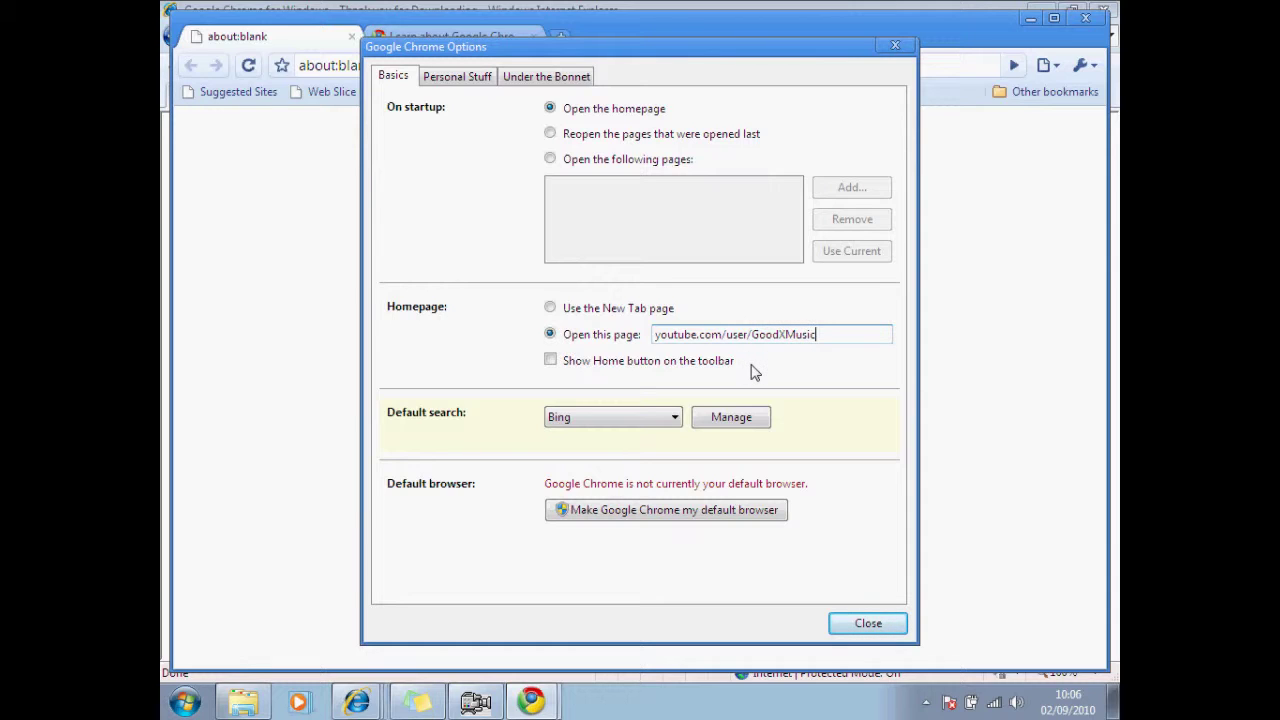
click(676, 416)
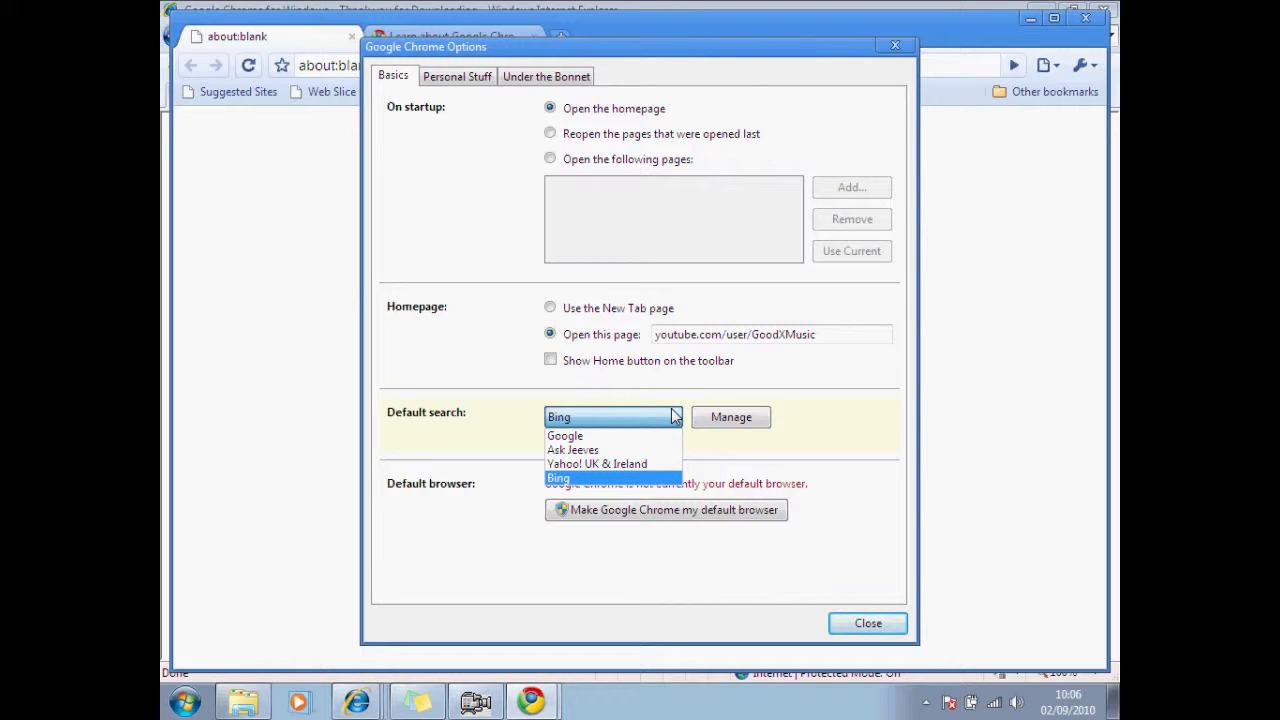
key(Up)
key(Up)
key(Up)
key(Return)
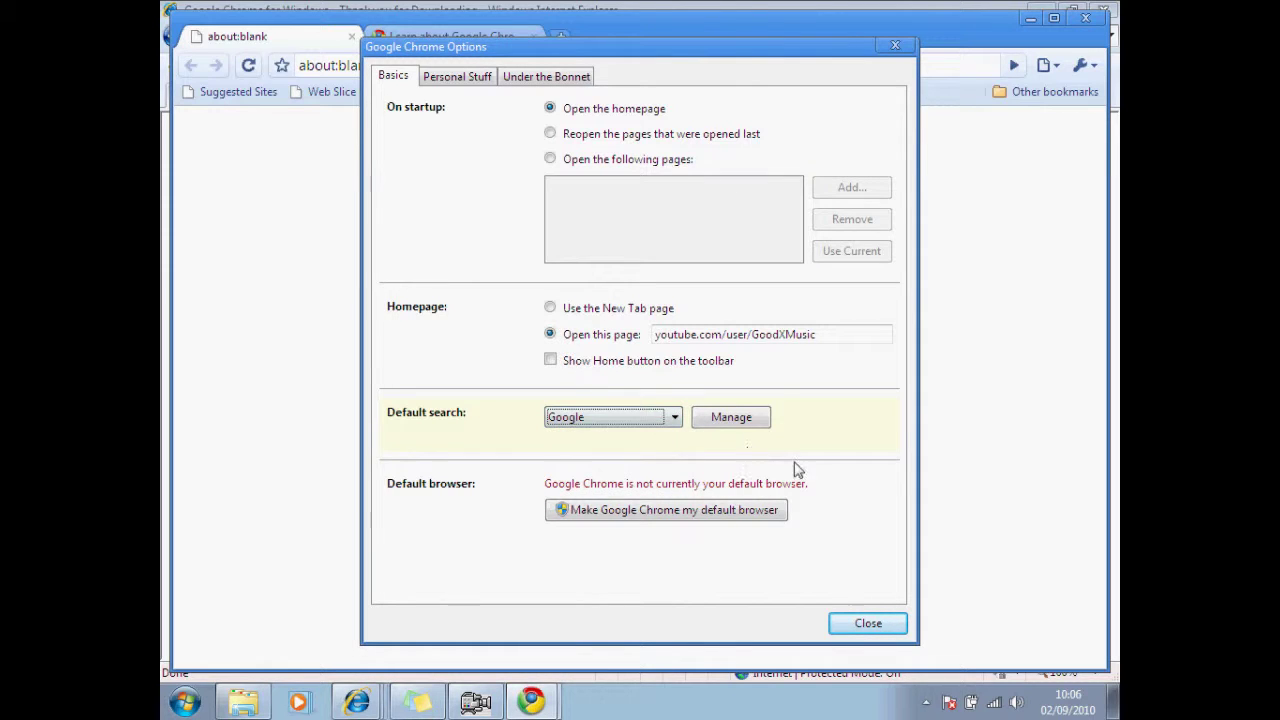
click(550, 361)
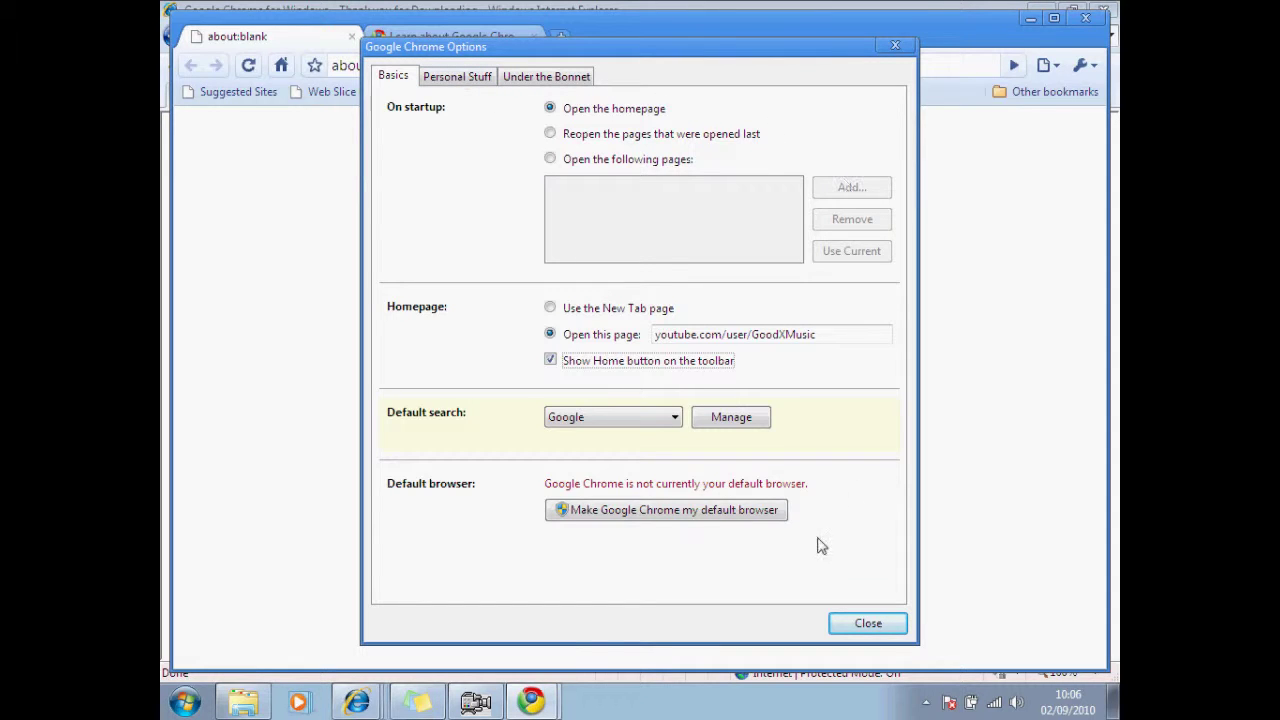
Step: Close the options and the Learn about Google Chrome tab, then load youtube.com
click(891, 48)
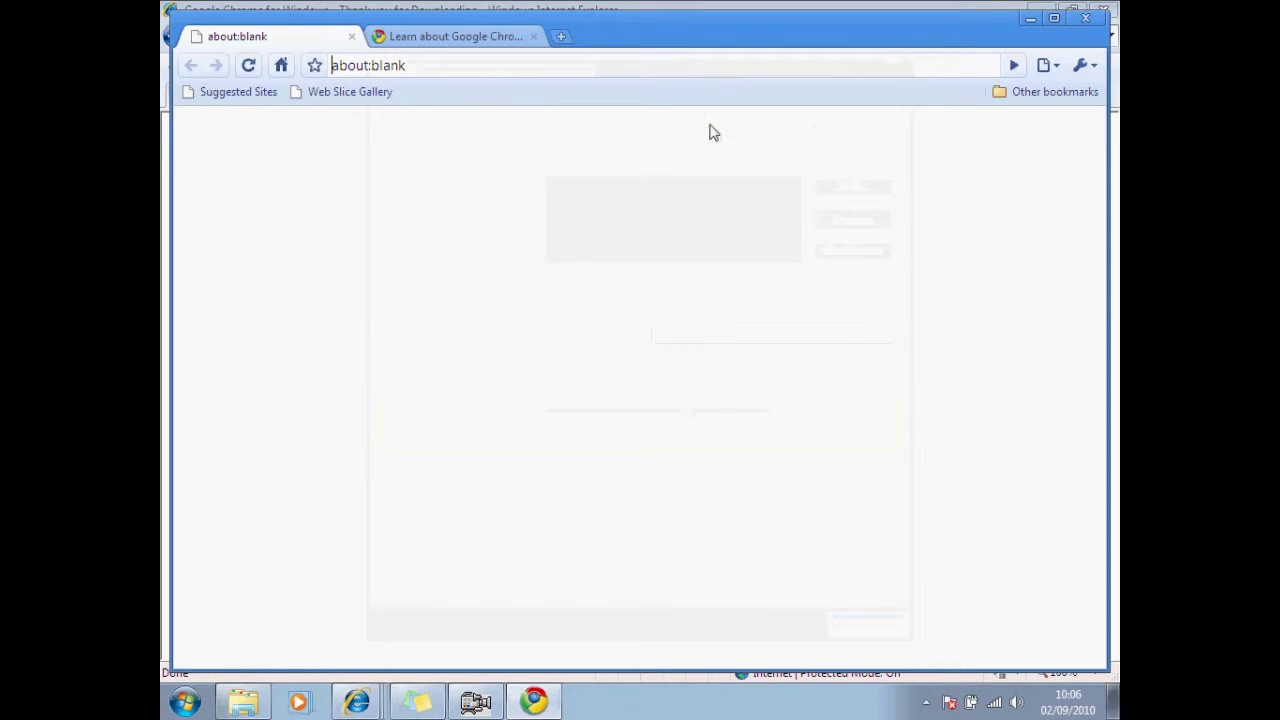
click(530, 45)
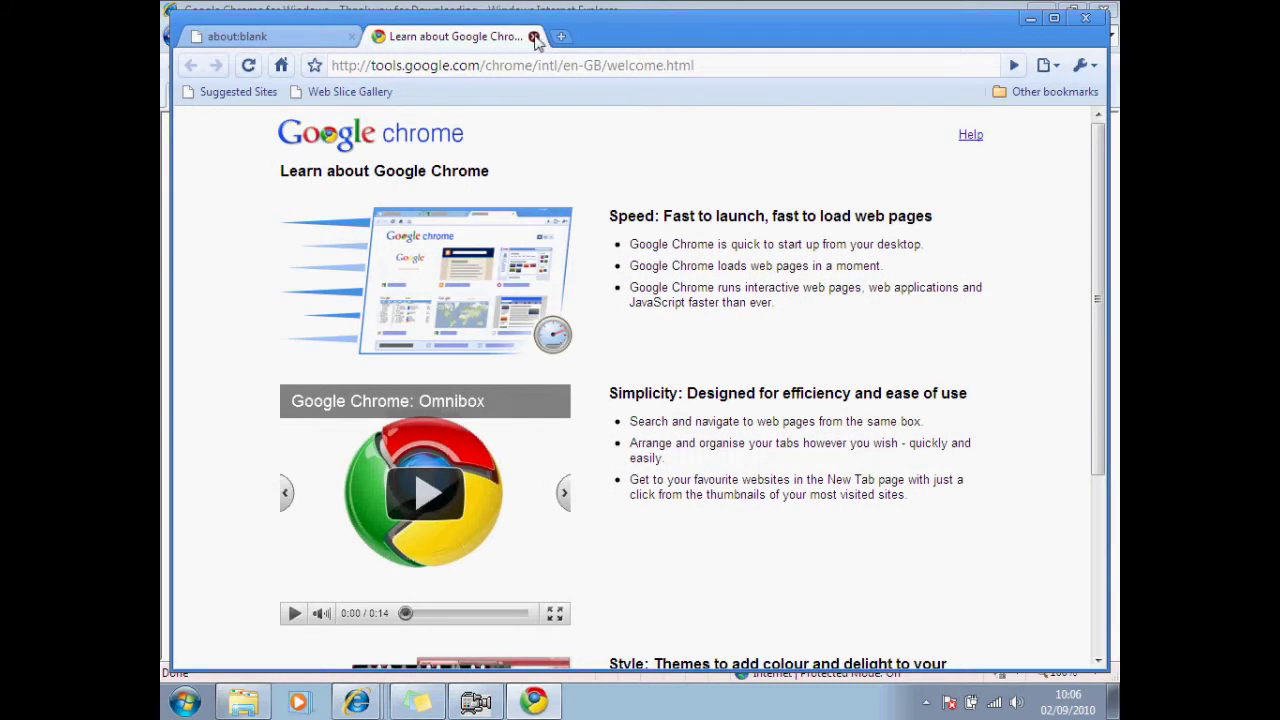
click(534, 37)
click(494, 68)
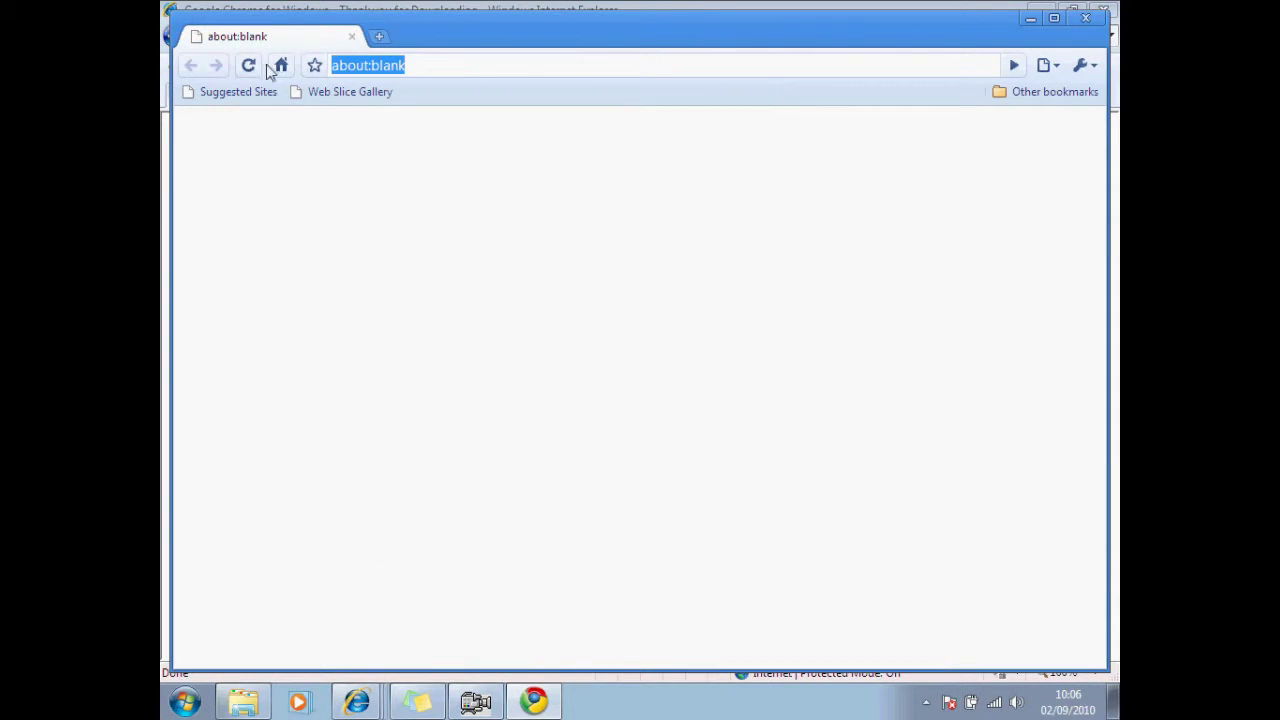
text(youtube)
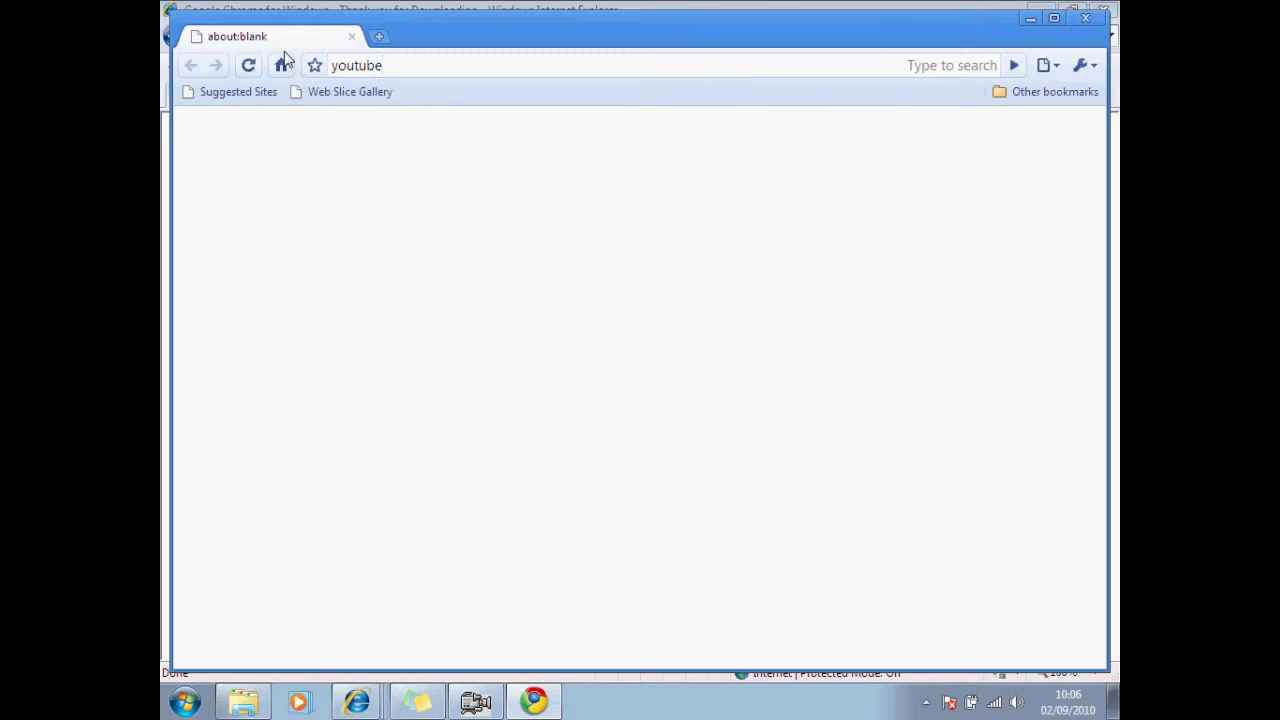
text(.com)
key(Return)
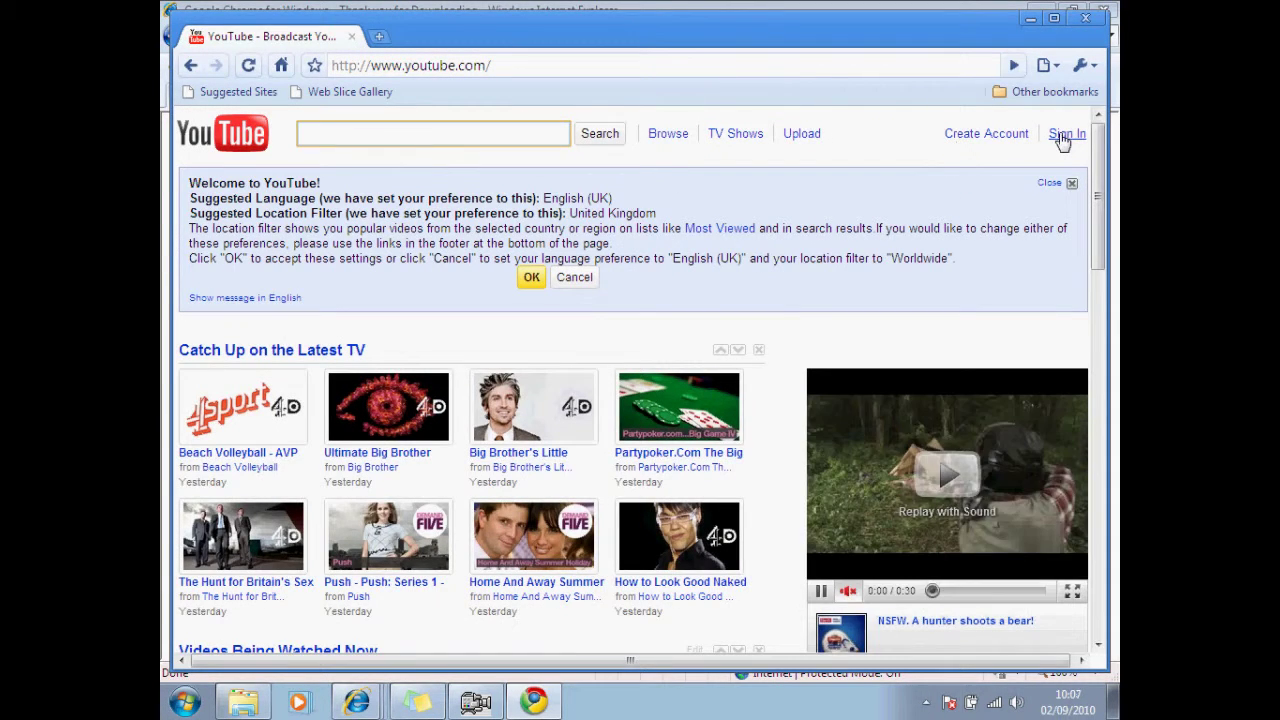
Step: Sign in to YouTube with the account's username and password, then check the account menu
click(1063, 141)
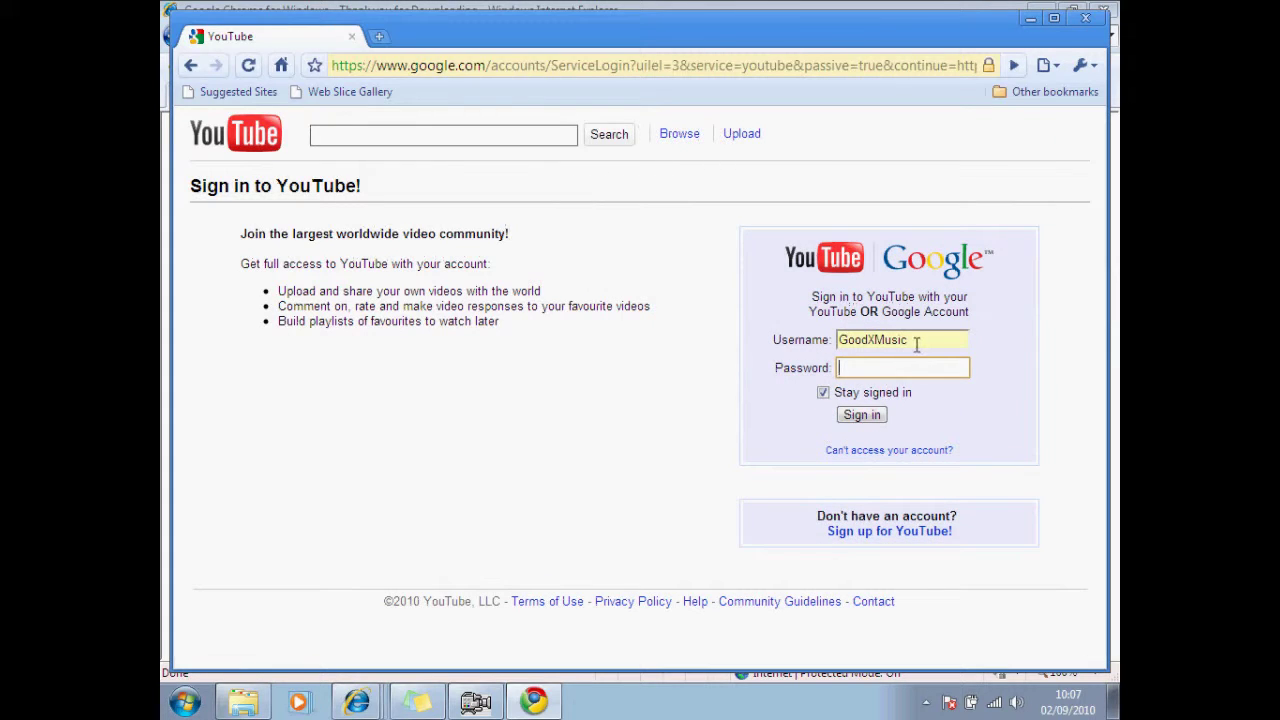
double_click(916, 344)
click(886, 370)
double_click(866, 346)
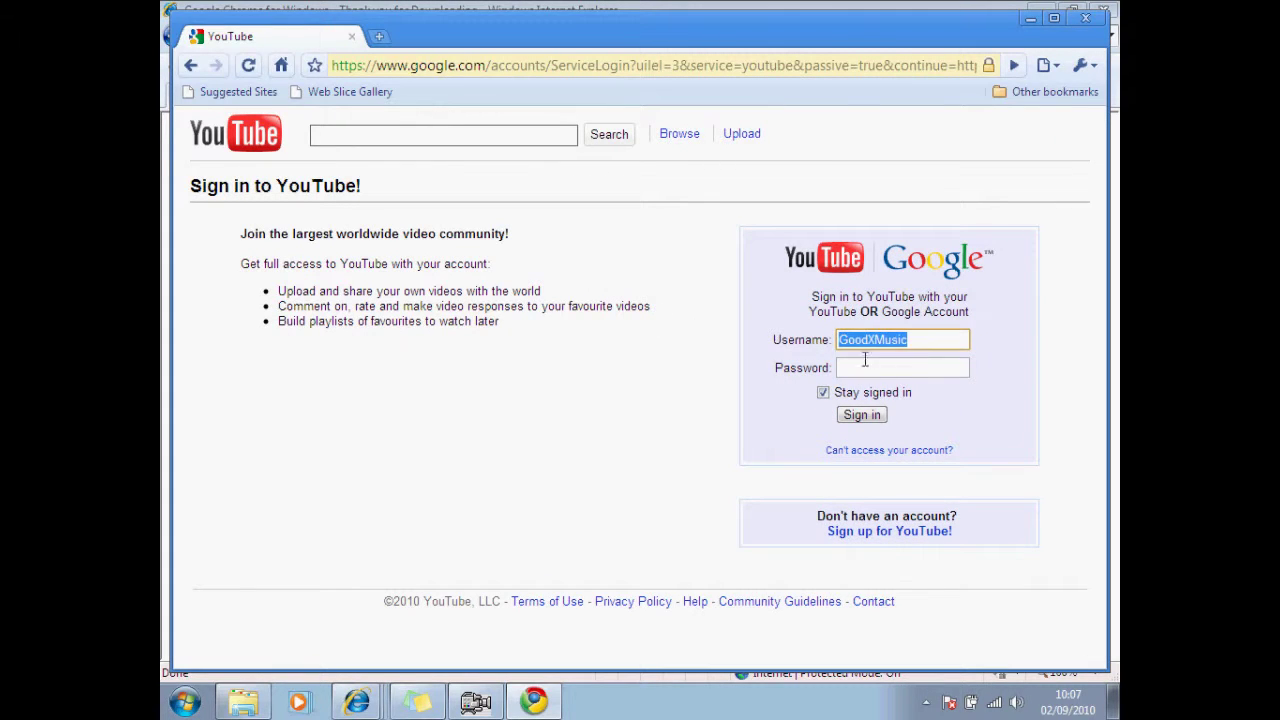
click(886, 366)
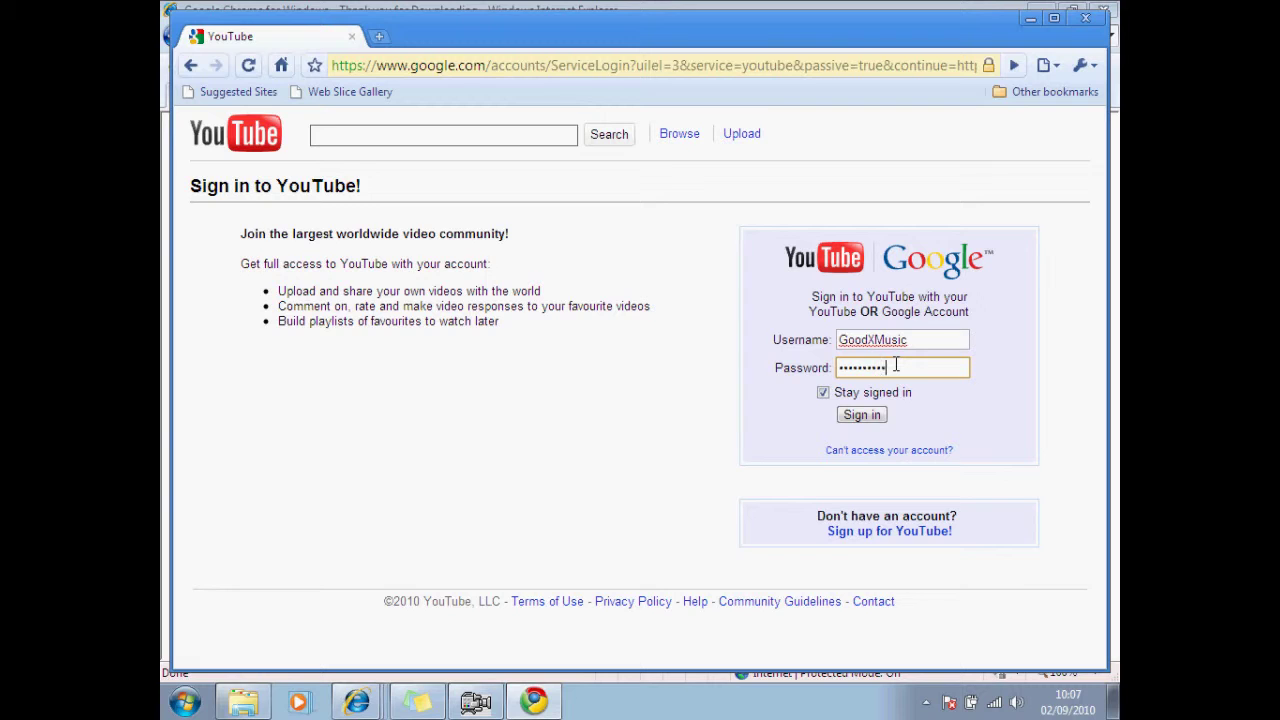
click(862, 416)
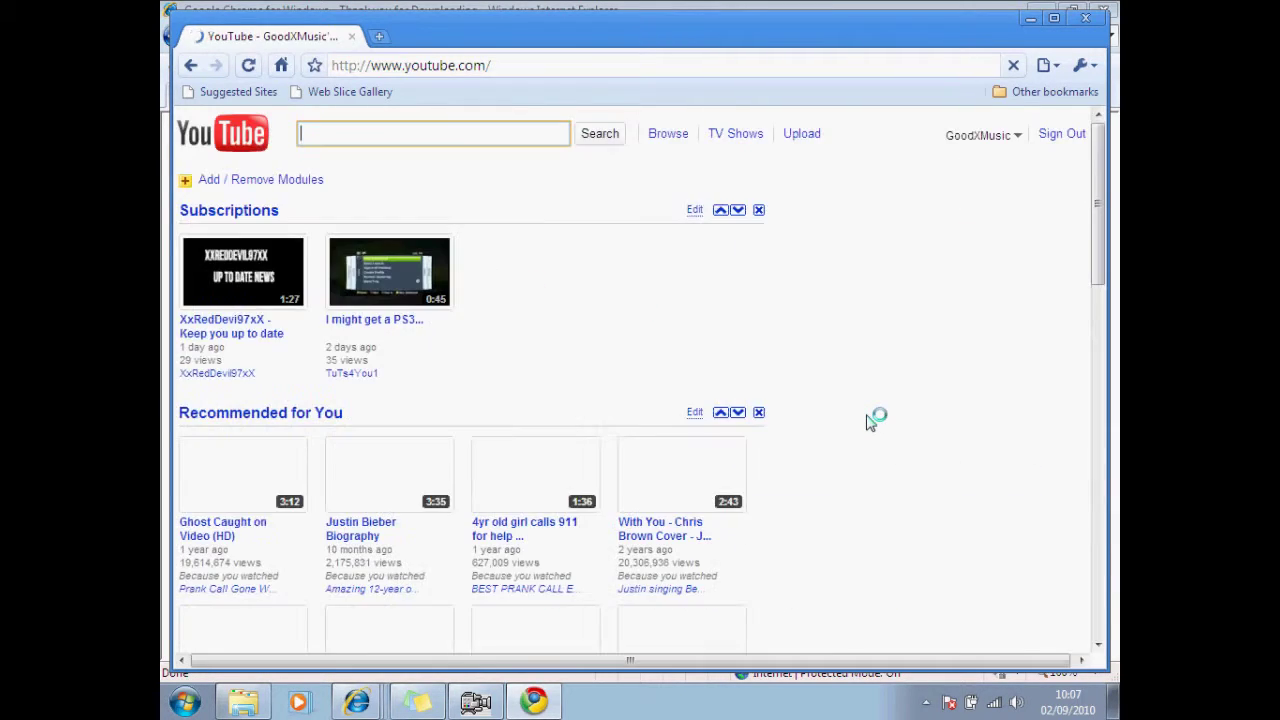
click(973, 137)
click(605, 190)
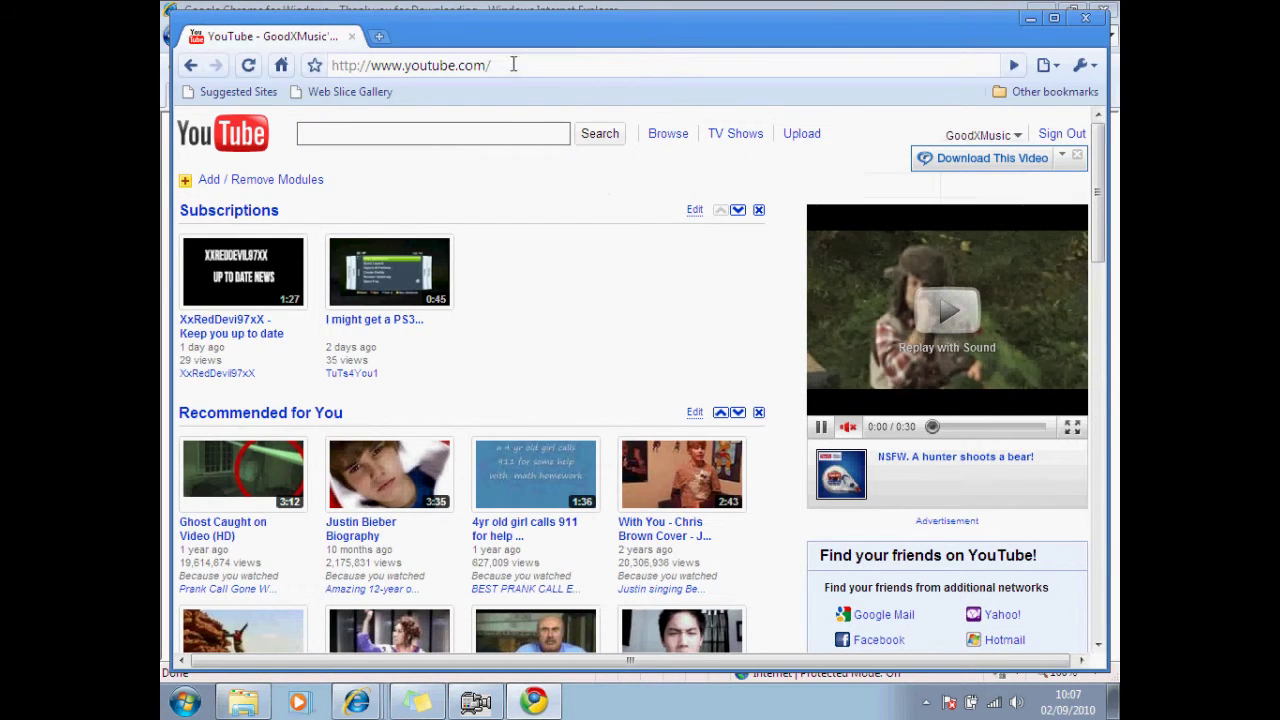